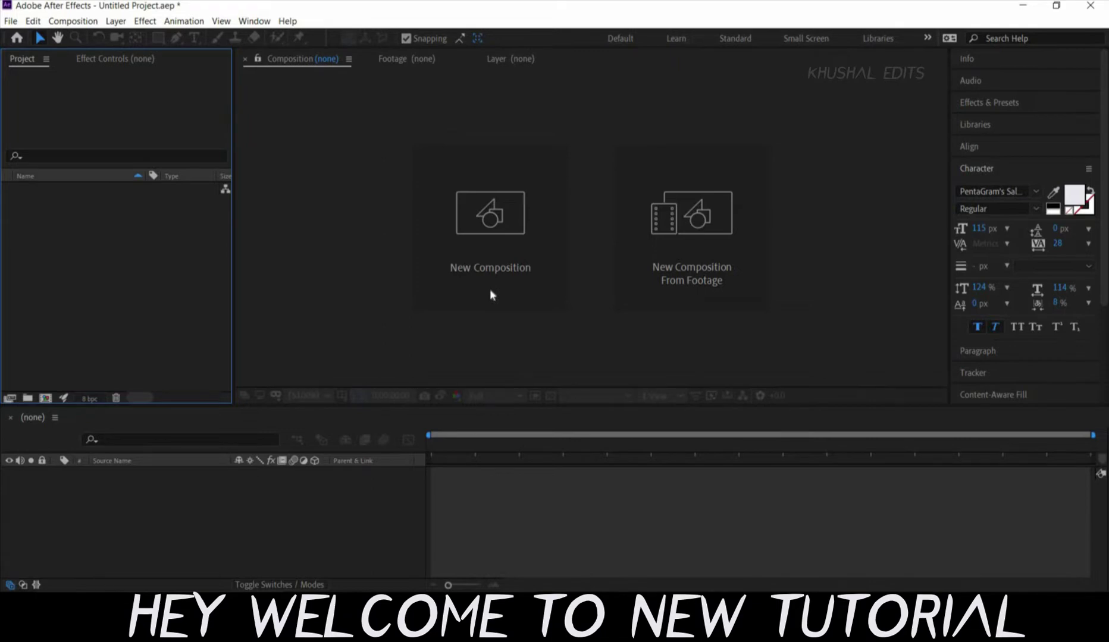
- Make a new 1080×1080 composition, Comp 1, with the frame rate set to 30 fps
{"action": "left_click", "coordinate": [490, 290]}
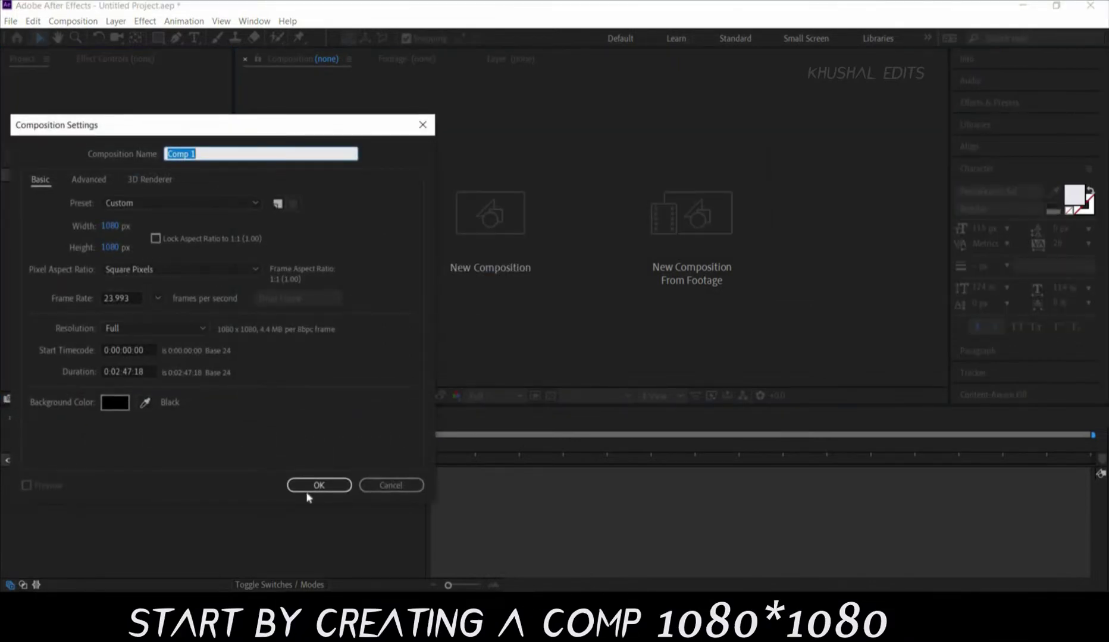
{"action": "left_click", "coordinate": [156, 297]}
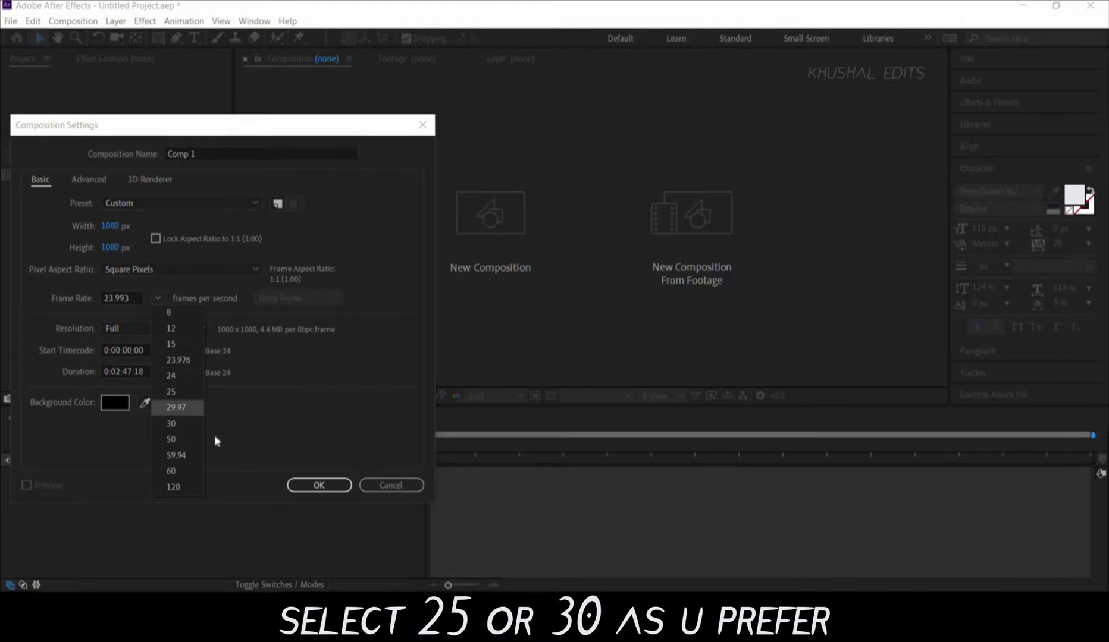
{"action": "left_click", "coordinate": [172, 423]}
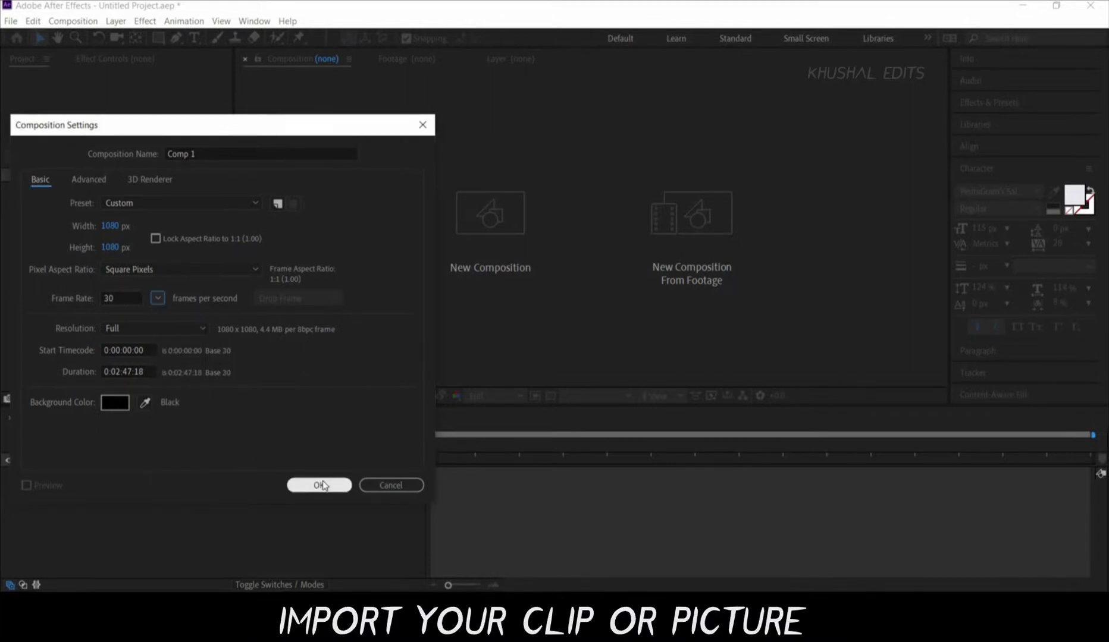
{"action": "left_click", "coordinate": [321, 485]}
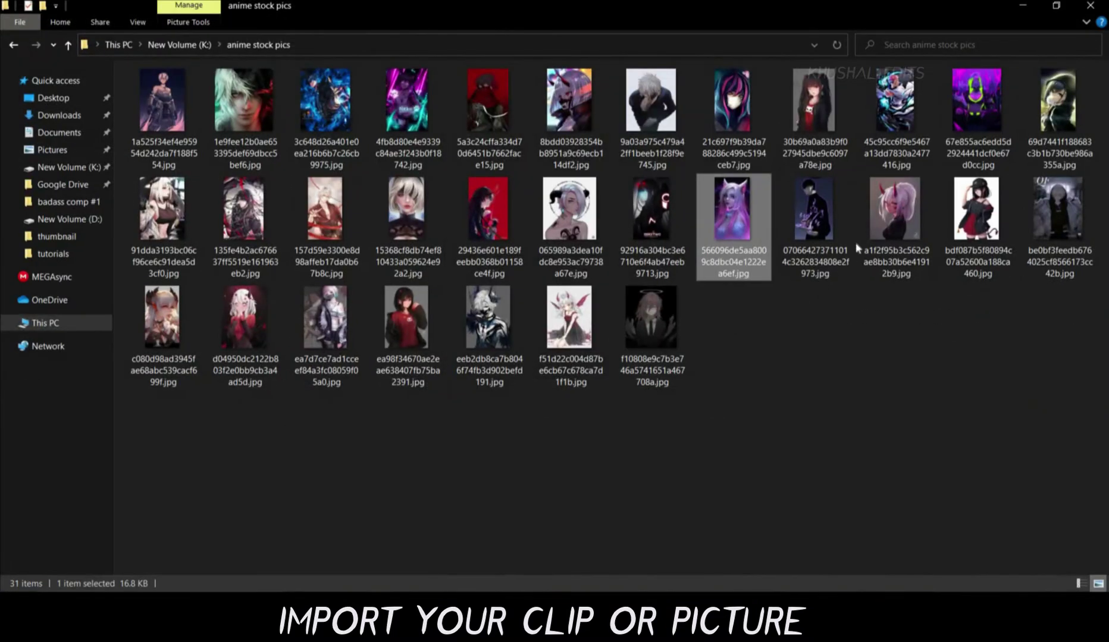
- Drag the anime portrait JPG from the anime stock pics folder onto the Comp 1 timeline
{"action": "mouse_move", "coordinate": [884, 226]}
{"action": "left_mouse_down"}
{"action": "mouse_move", "coordinate": [515, 580]}
{"action": "mouse_move", "coordinate": [327, 540]}
{"action": "left_mouse_up"}
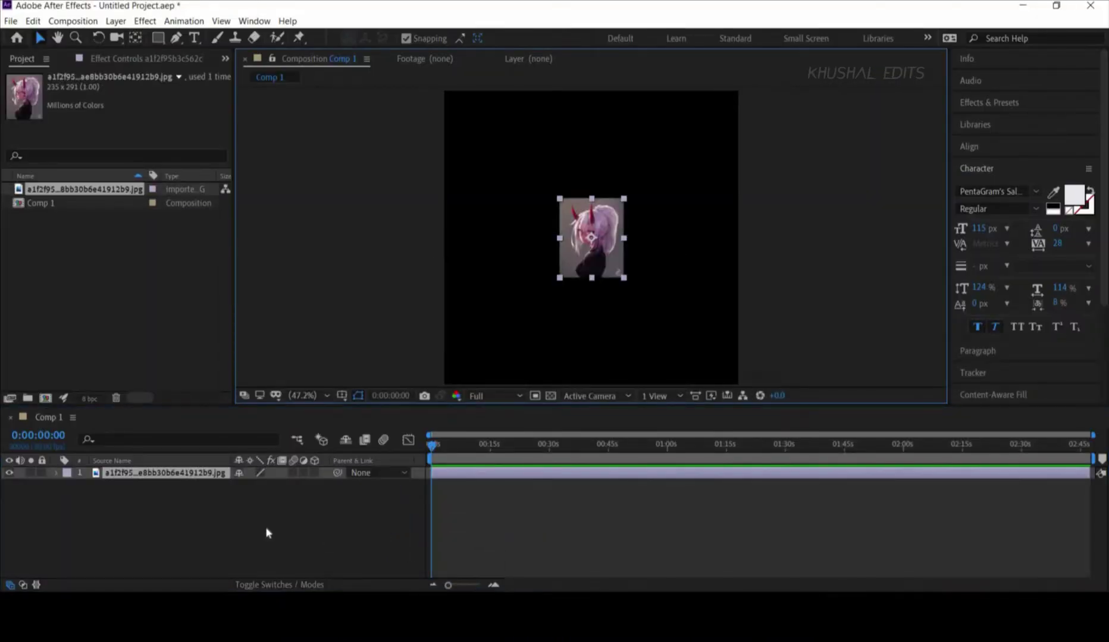
- Scale the anime picture to 470% and shift it slightly down and left to fill the frame
{"action": "key", "text": "s"}
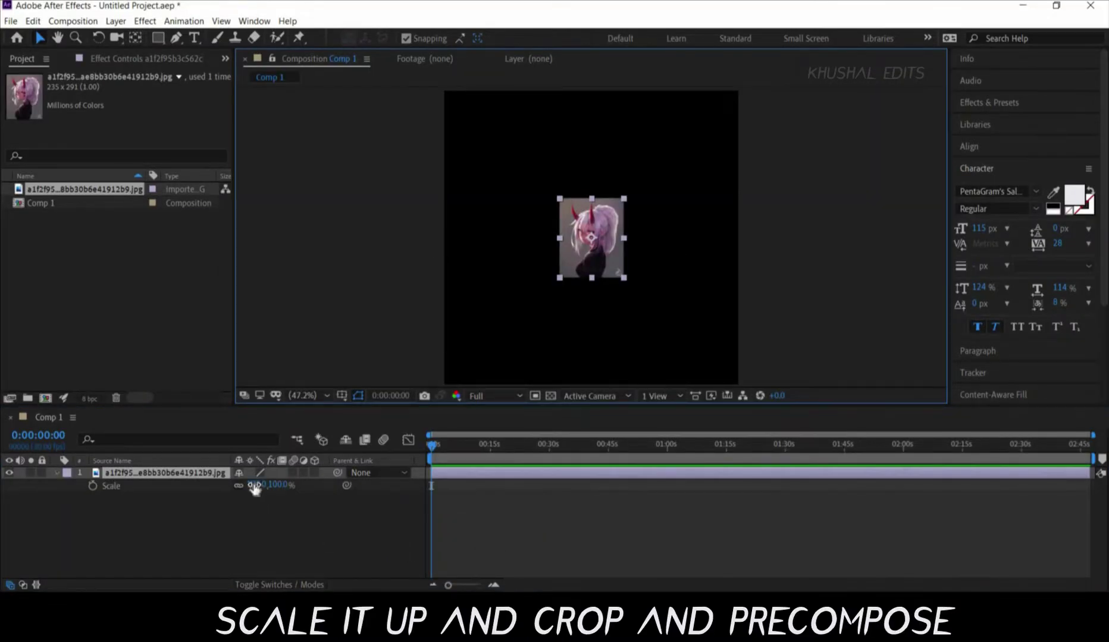
{"action": "left_click_drag", "start_coordinate": [256, 485], "coordinate": [518, 478]}
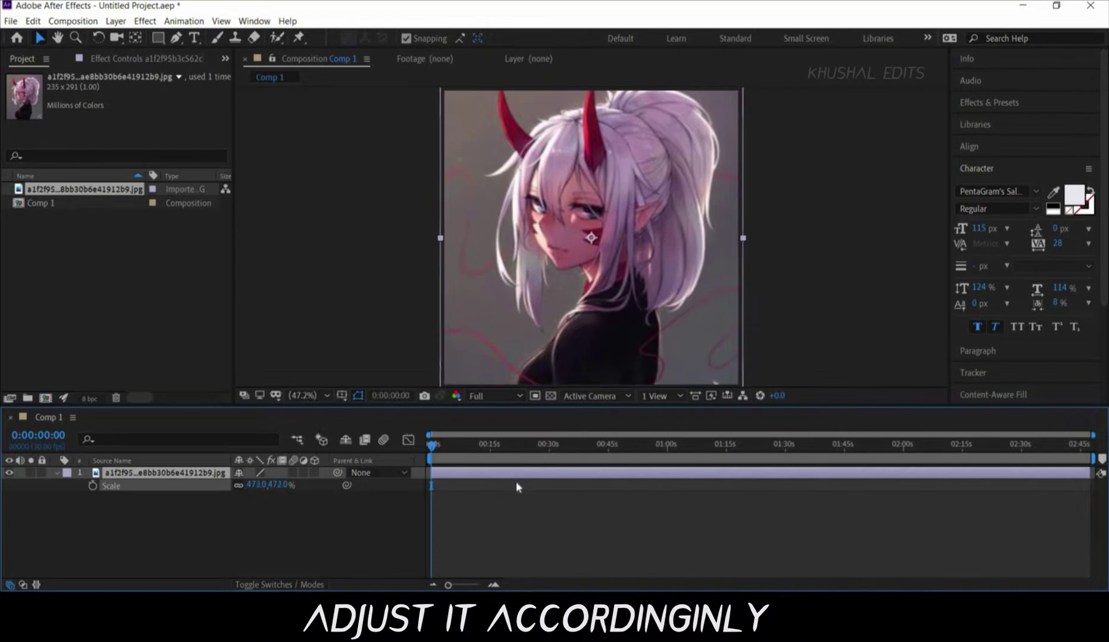
{"action": "left_click_drag", "start_coordinate": [519, 478], "coordinate": [515, 487]}
{"action": "left_click_drag", "start_coordinate": [666, 235], "coordinate": [663, 257]}
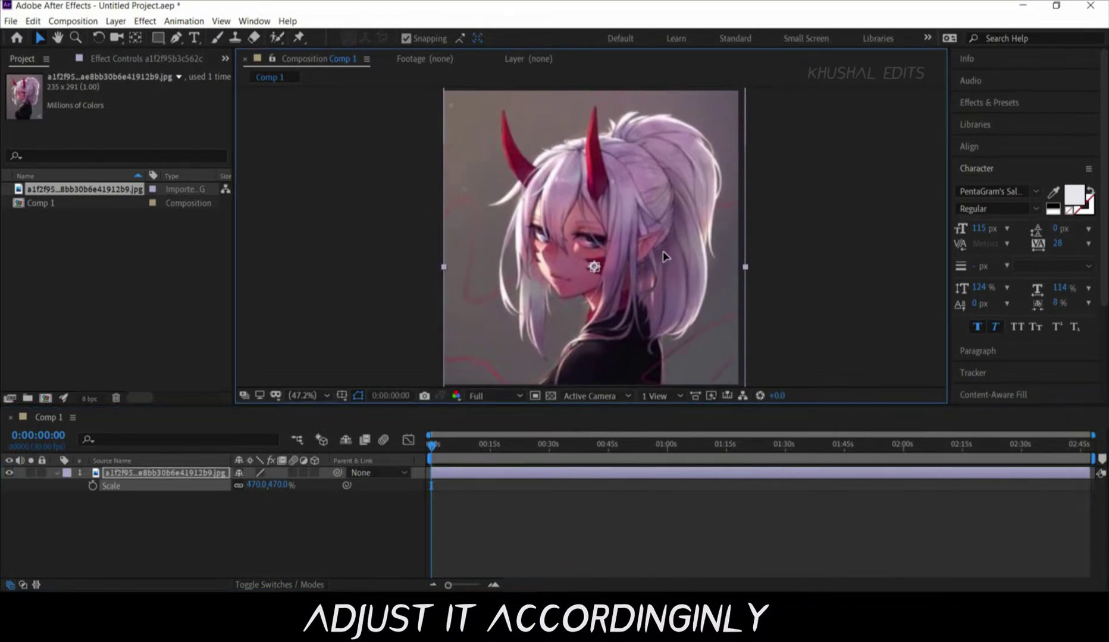
{"action": "left_click_drag", "start_coordinate": [663, 257], "coordinate": [662, 257]}
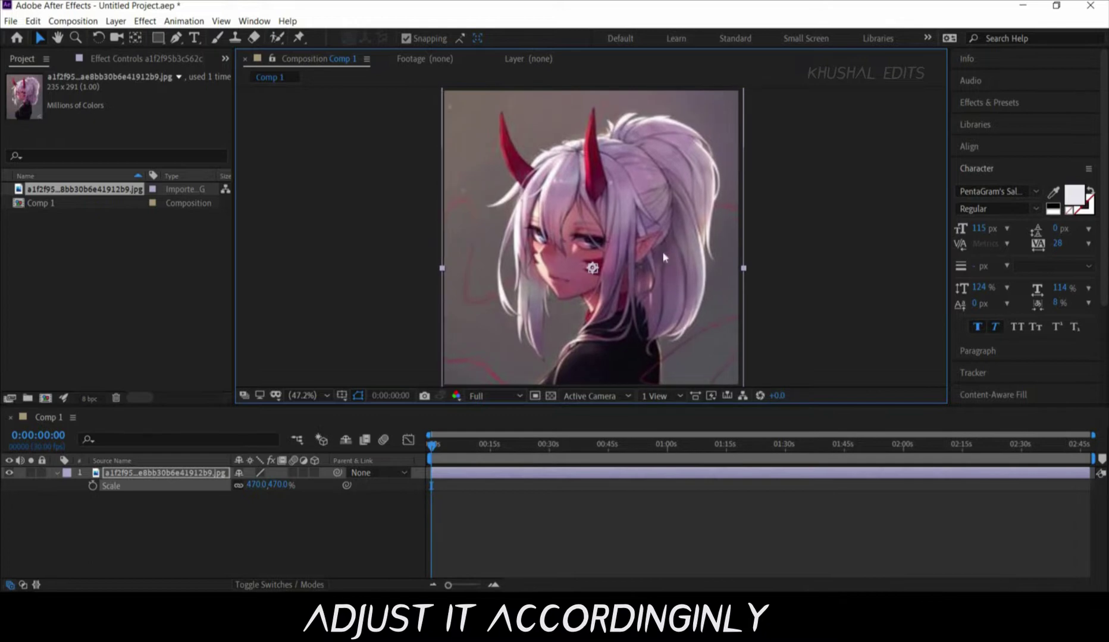
- Pre-compose the picture layer, moving all attributes into the new precomp
{"action": "left_click", "coordinate": [130, 472]}
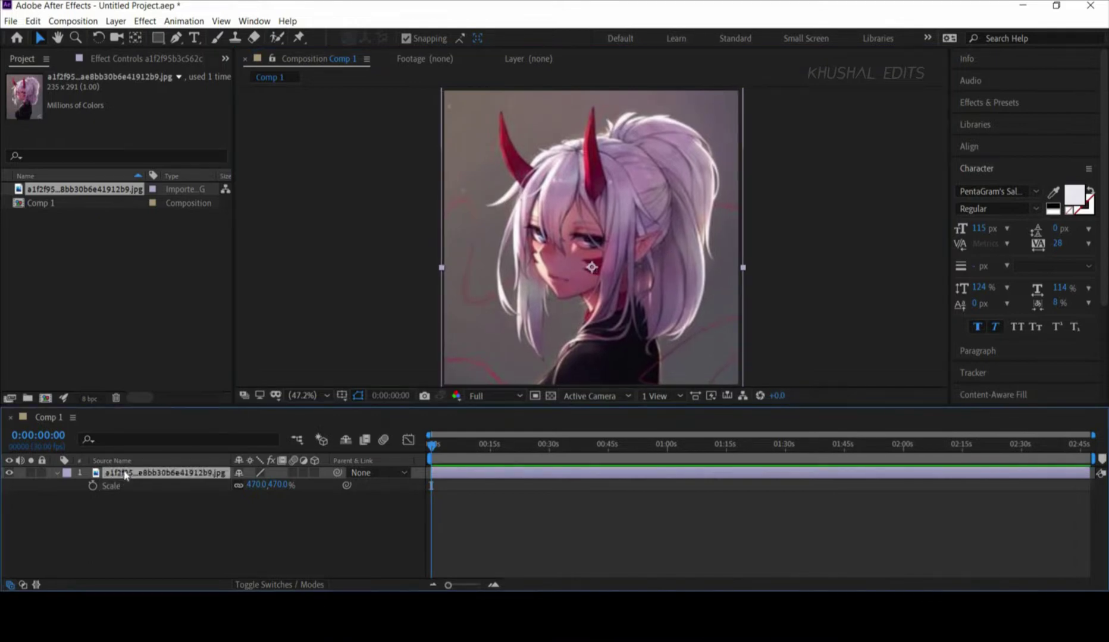
{"action": "key", "text": "ctrl+shift+c"}
{"action": "left_click", "coordinate": [432, 309]}
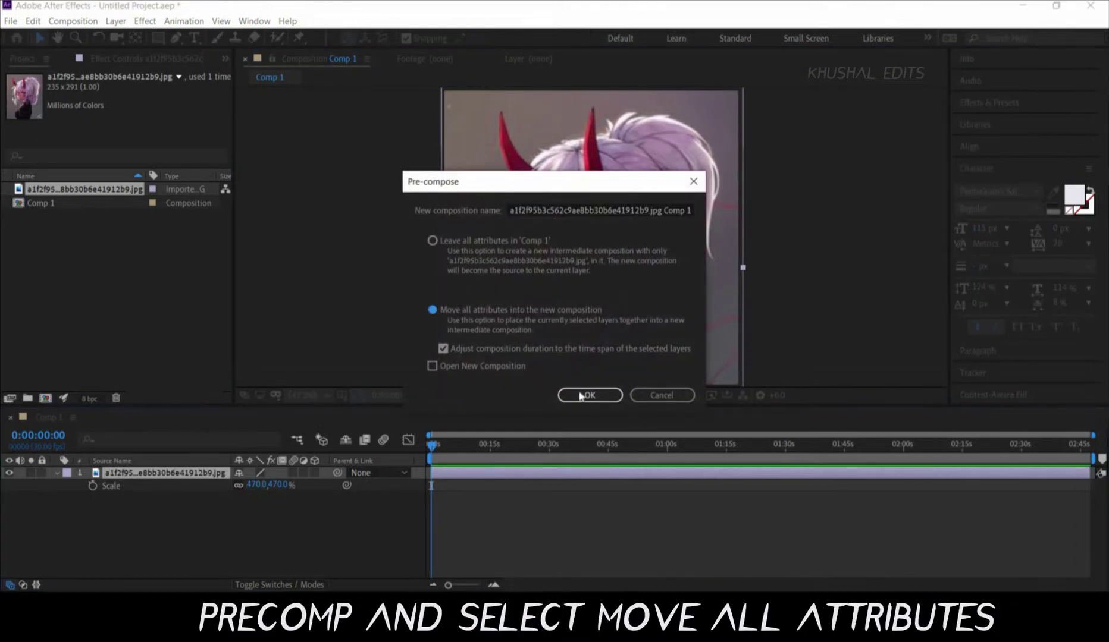
{"action": "left_click", "coordinate": [584, 395]}
- Duplicate the precomp layer with Ctrl+D to stack extra copies in Comp 1
{"action": "left_click", "coordinate": [292, 516]}
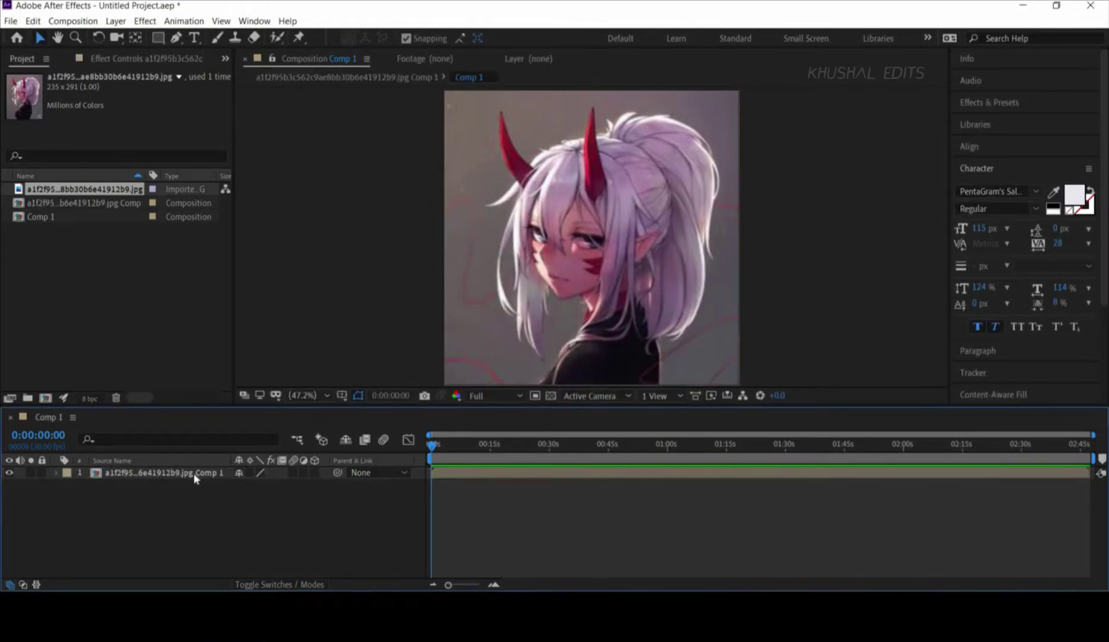
{"action": "left_click", "coordinate": [194, 473]}
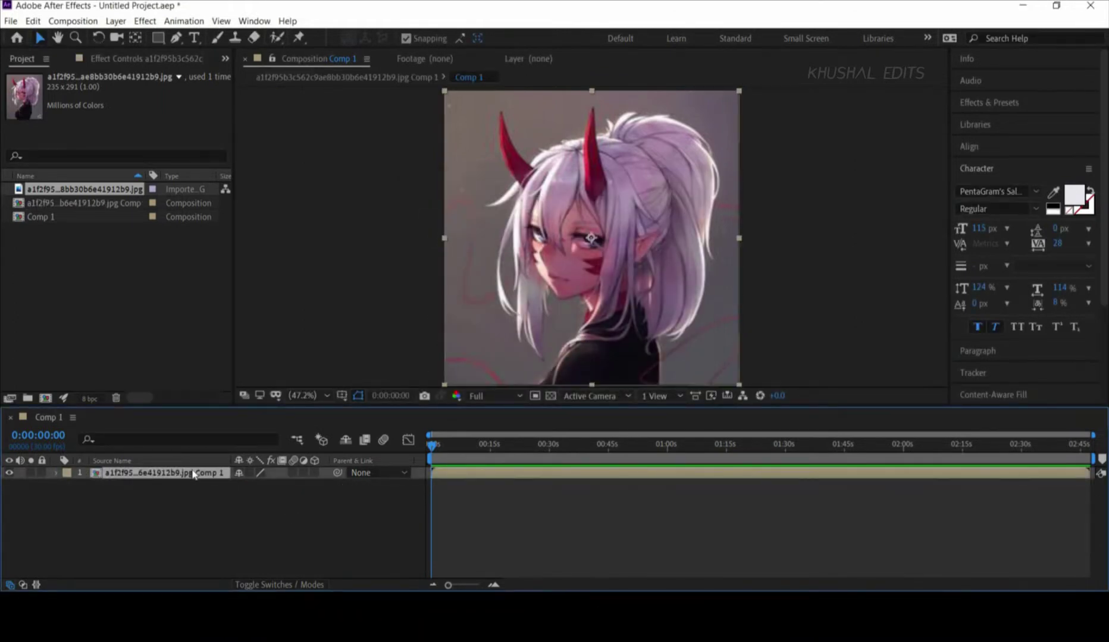
{"action": "key", "text": "ctrl+d"}
{"action": "key", "text": "ctrl+d"}
{"action": "key", "text": "ctrl+d"}
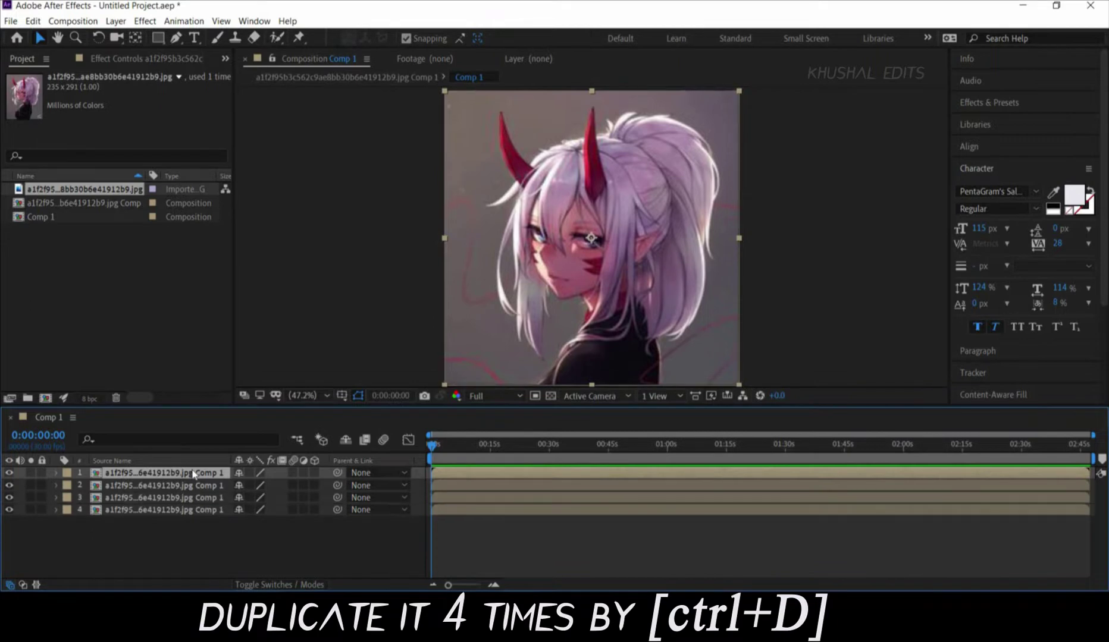
{"action": "key", "text": "ctrl+d"}
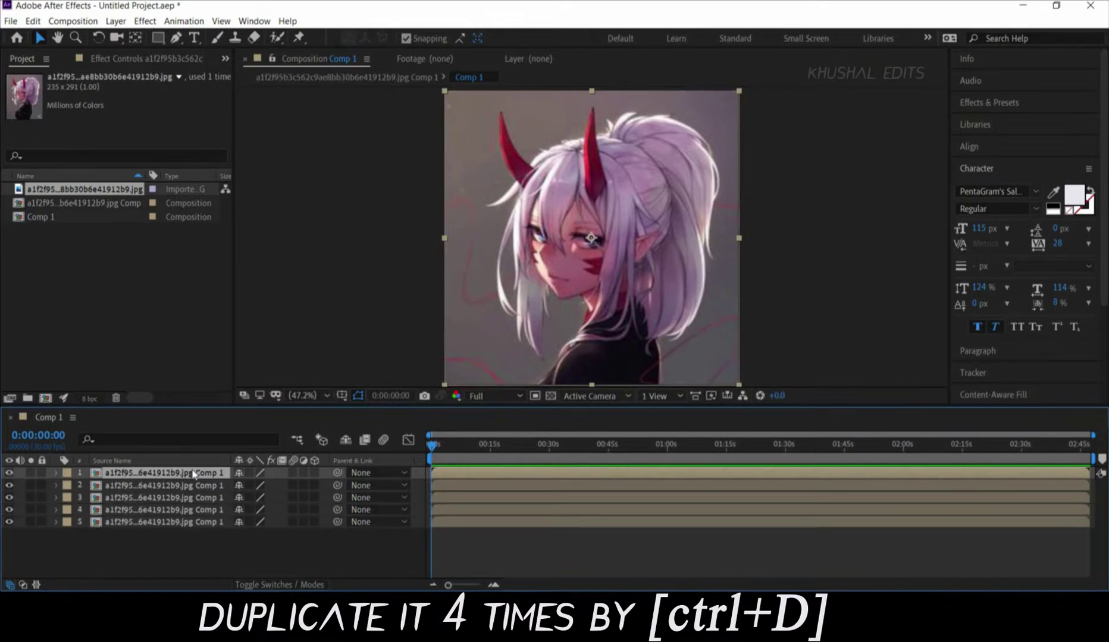
- Switch to Custom View 1, turn on 3D for all five layers, and show layer 1's rotation
{"action": "left_click", "coordinate": [601, 396]}
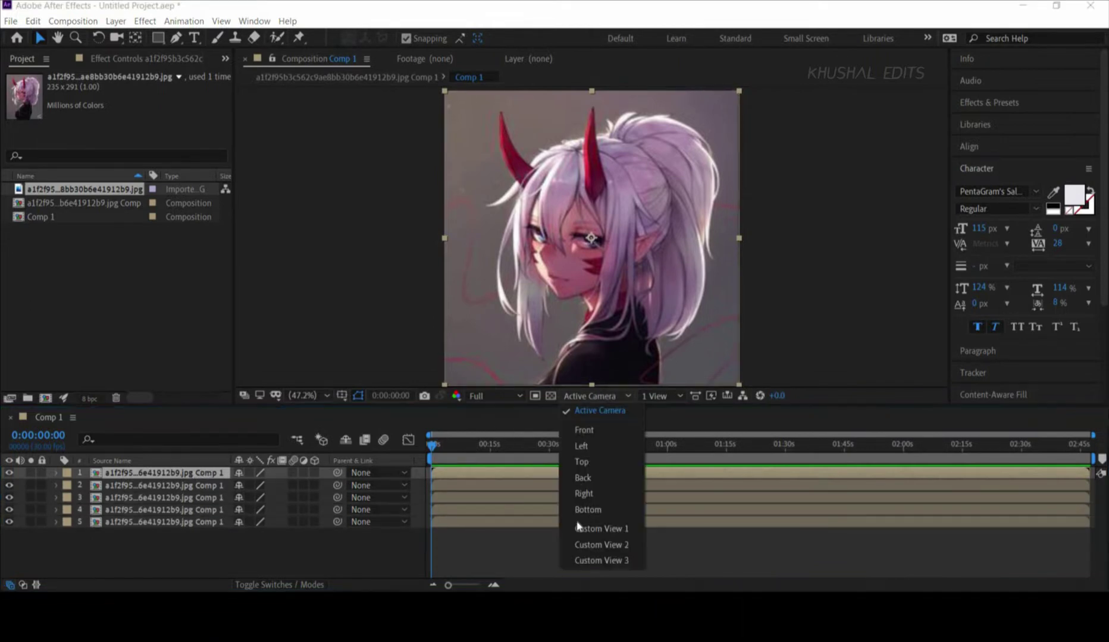
{"action": "left_click", "coordinate": [576, 526]}
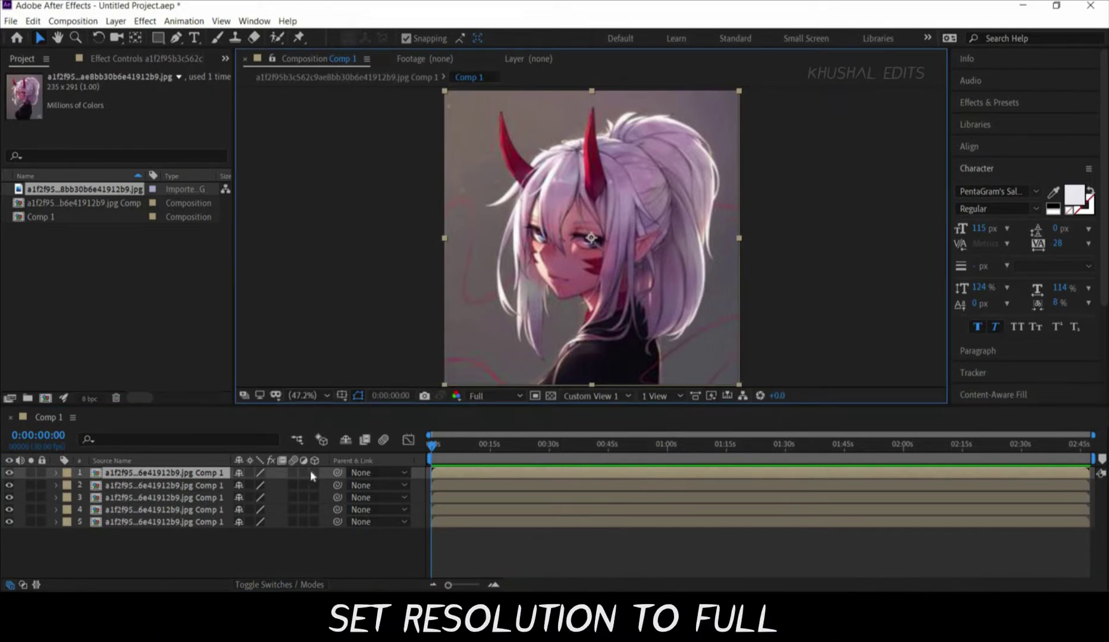
{"action": "left_click_drag", "start_coordinate": [311, 473], "coordinate": [317, 535]}
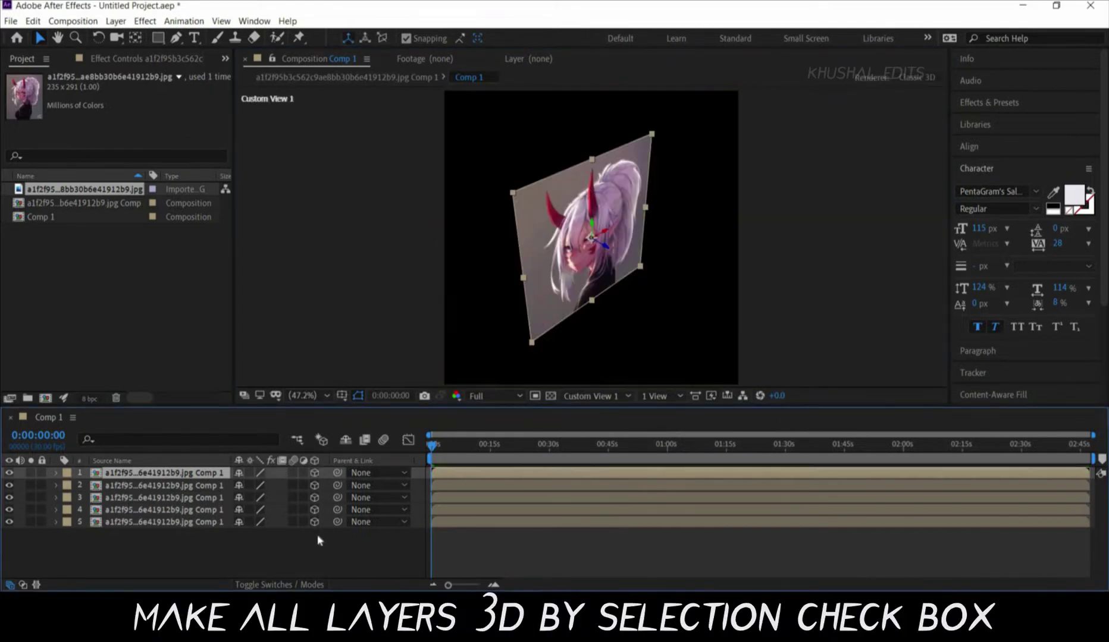
{"action": "left_click", "coordinate": [192, 473]}
{"action": "key", "text": "r"}
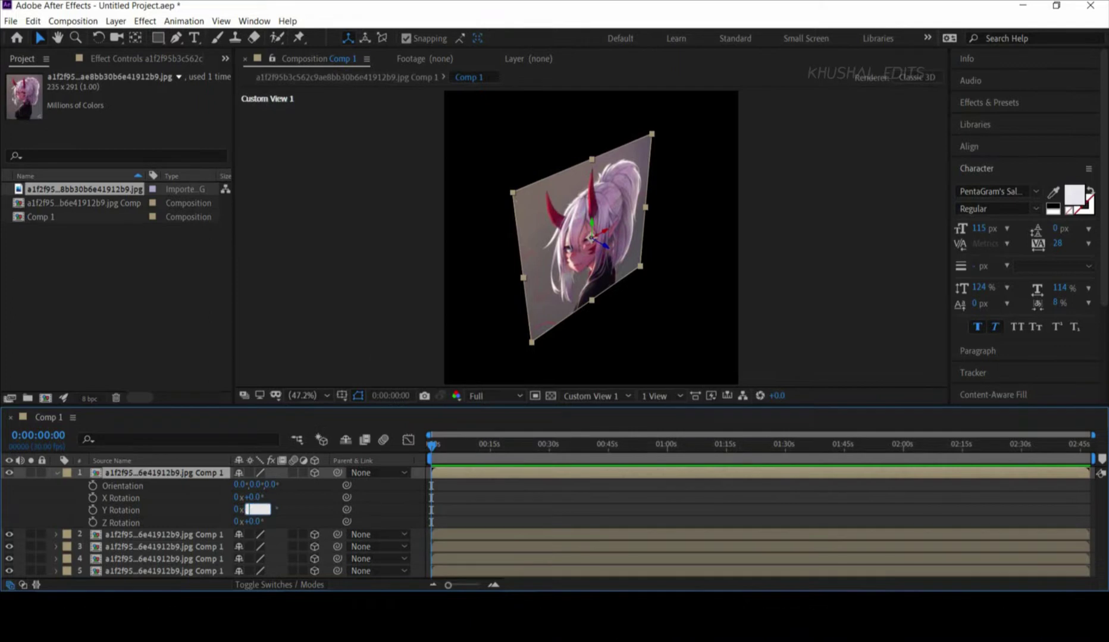
- Set the top layer's Y Rotation to 90° and move it right against the front picture's edge
{"action": "type", "text": "0"}
{"action": "key", "text": "Return"}
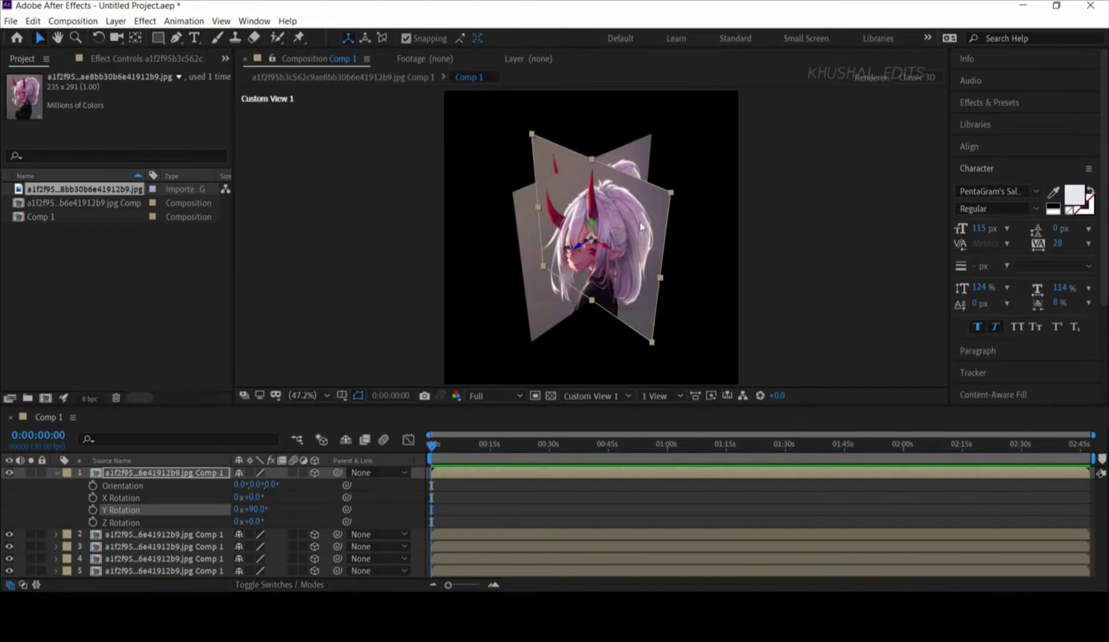
{"action": "mouse_move", "coordinate": [641, 220]}
{"action": "left_mouse_down"}
{"action": "mouse_move", "coordinate": [737, 247]}
{"action": "mouse_move", "coordinate": [783, 230]}
{"action": "left_mouse_up"}
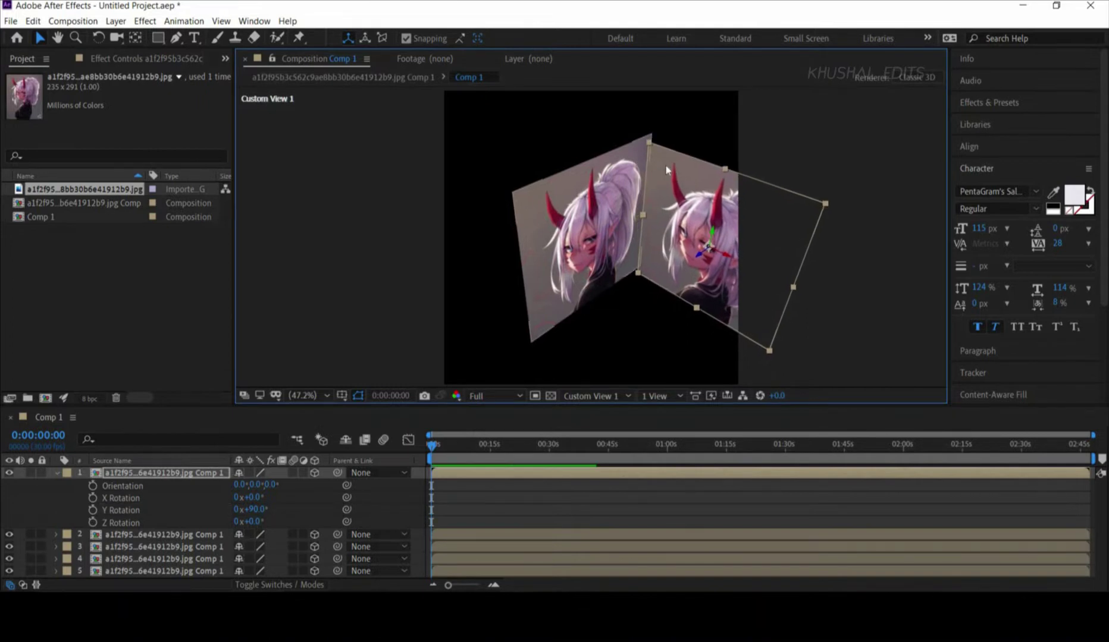
{"action": "left_click_drag", "start_coordinate": [665, 169], "coordinate": [676, 155]}
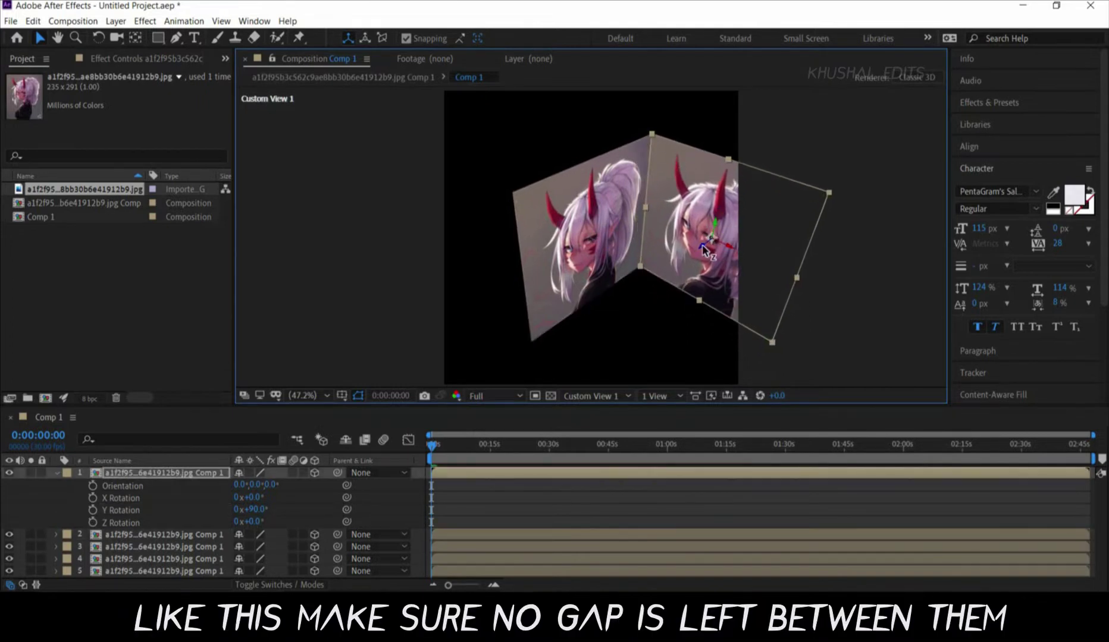
{"action": "left_click", "coordinate": [57, 474]}
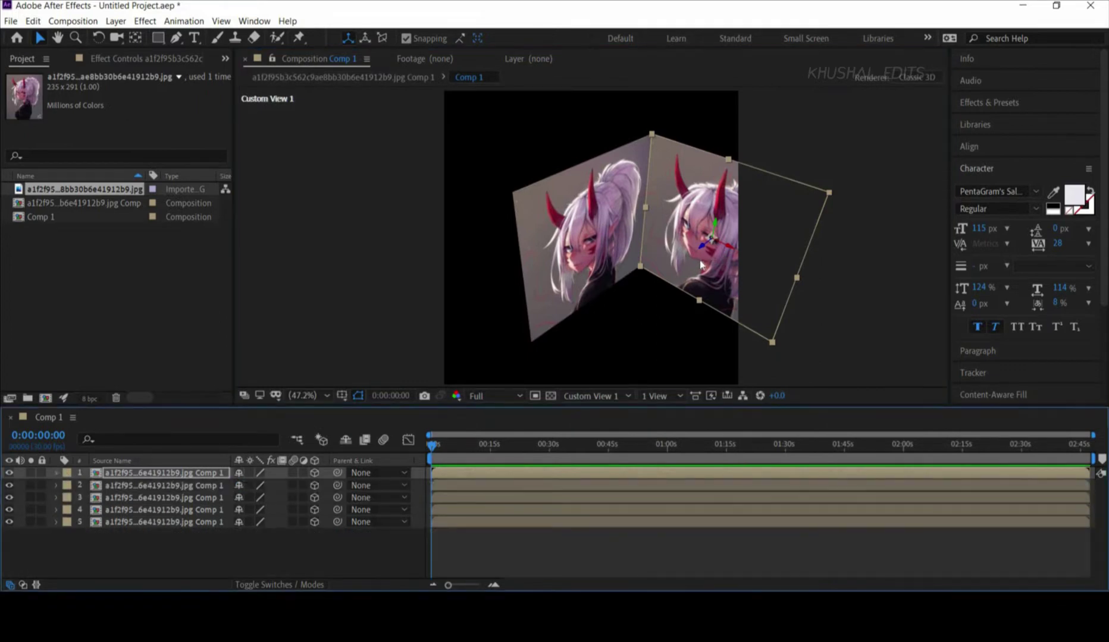
{"action": "left_click", "coordinate": [700, 266]}
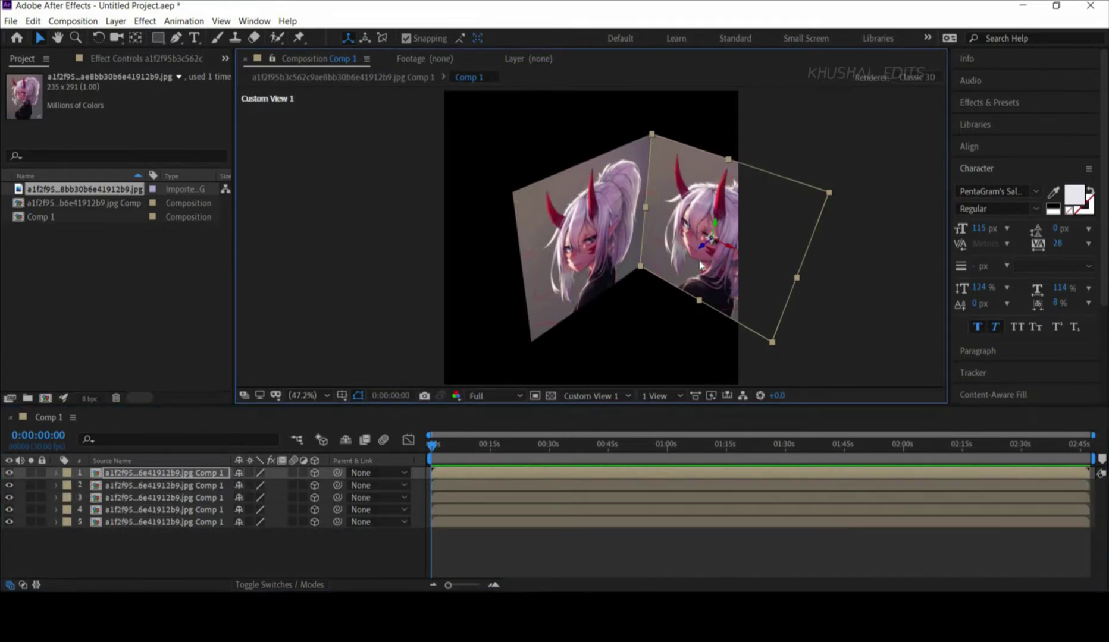
- Duplicate the rotated side wall and slide the copy forward in depth as another side
{"action": "key", "text": "ctrl+d"}
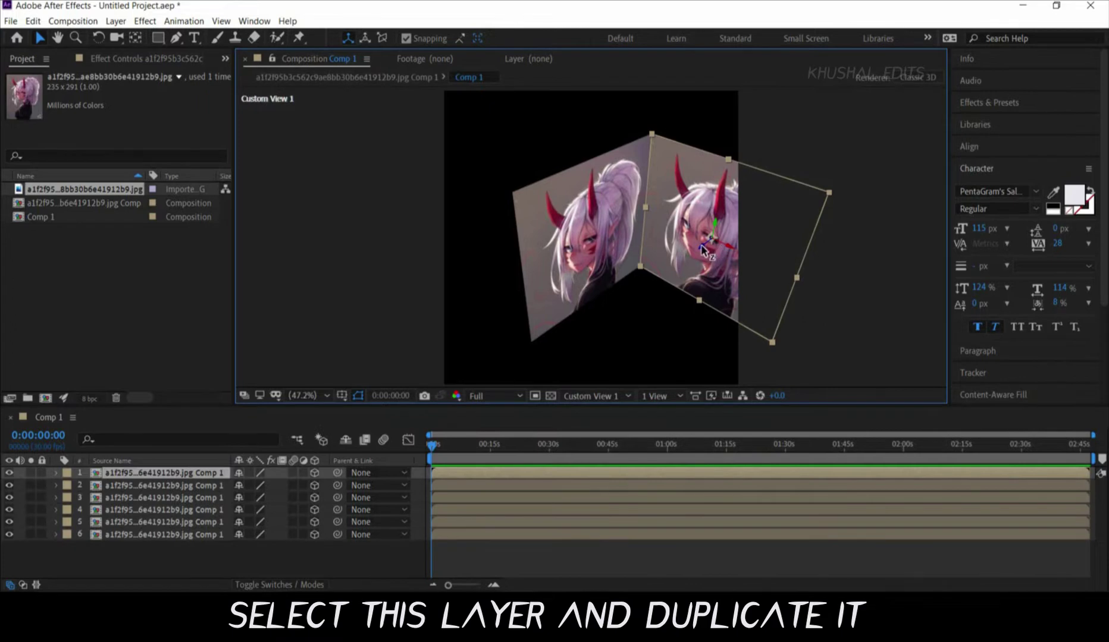
{"action": "left_click_drag", "start_coordinate": [701, 250], "coordinate": [499, 440]}
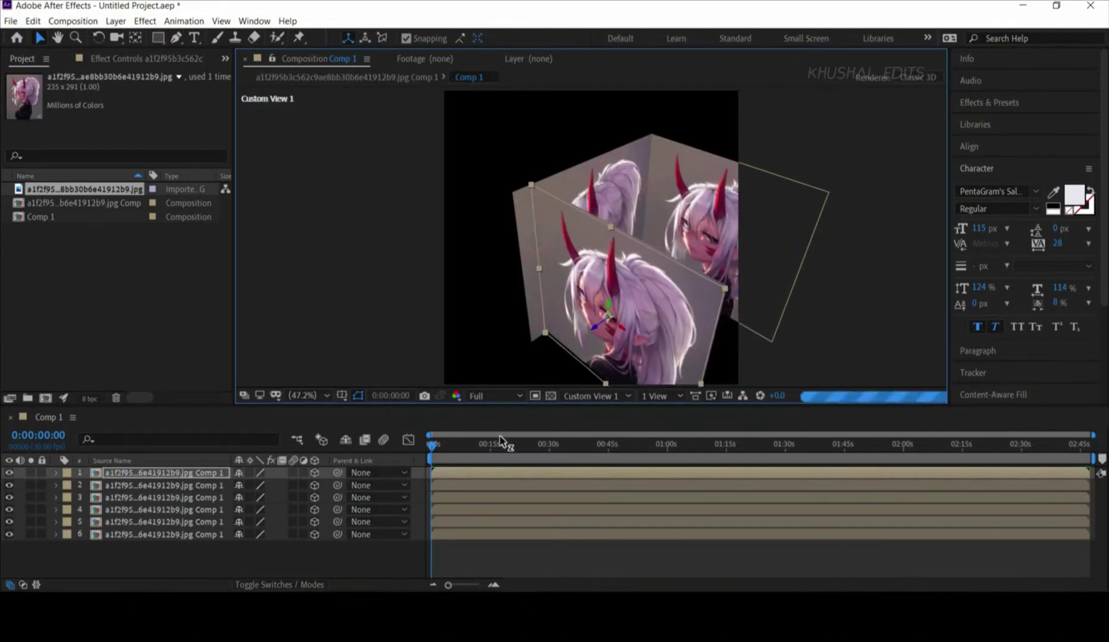
{"action": "left_click_drag", "start_coordinate": [499, 440], "coordinate": [491, 444]}
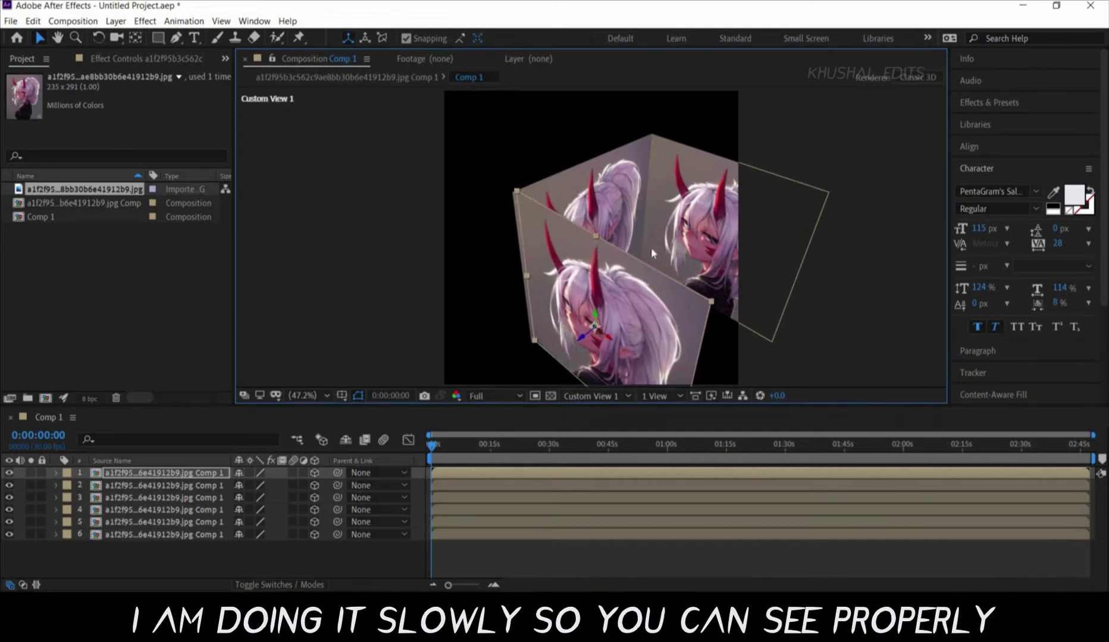
- Select the third wall and nudge its corner to line up with the cube
{"action": "left_click", "coordinate": [539, 216]}
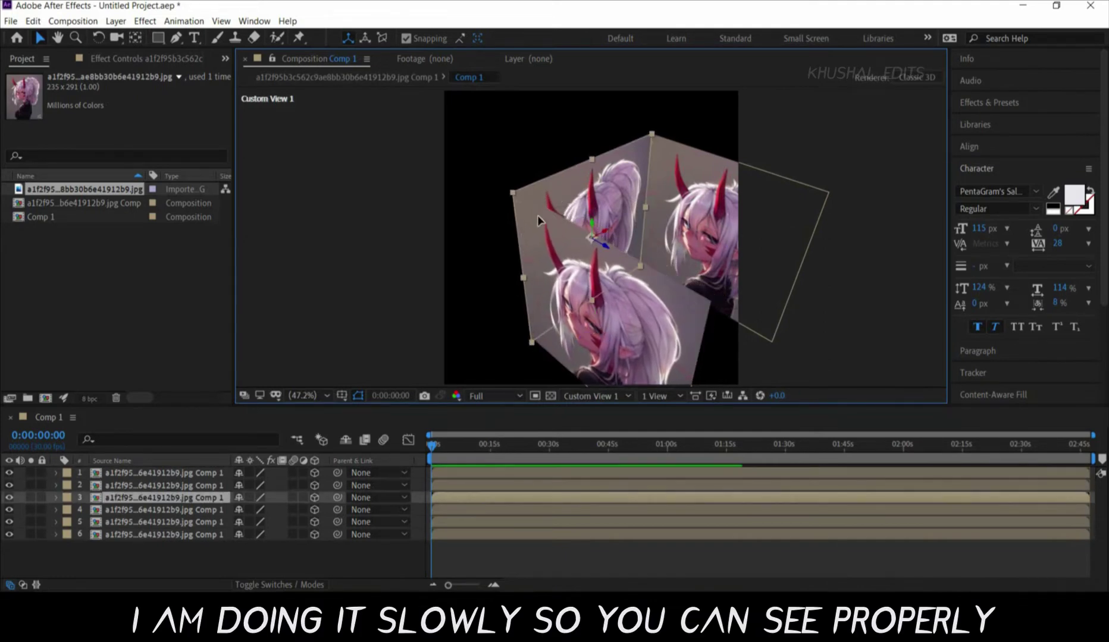
{"action": "left_click_drag", "start_coordinate": [533, 224], "coordinate": [534, 224]}
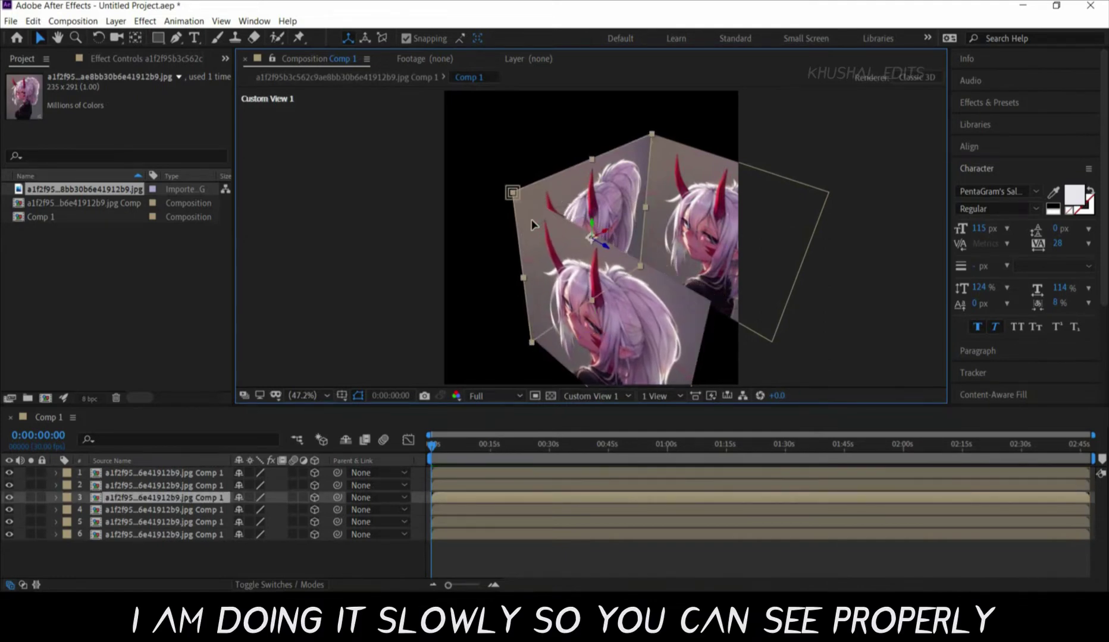
{"action": "left_click", "coordinate": [487, 233]}
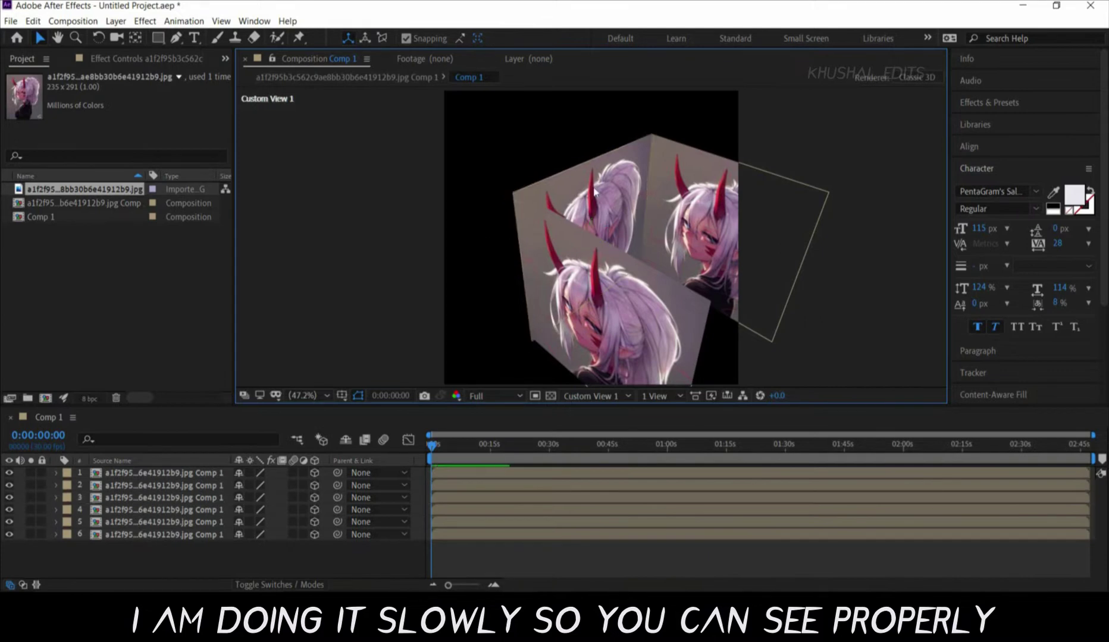
{"action": "left_click", "coordinate": [534, 247]}
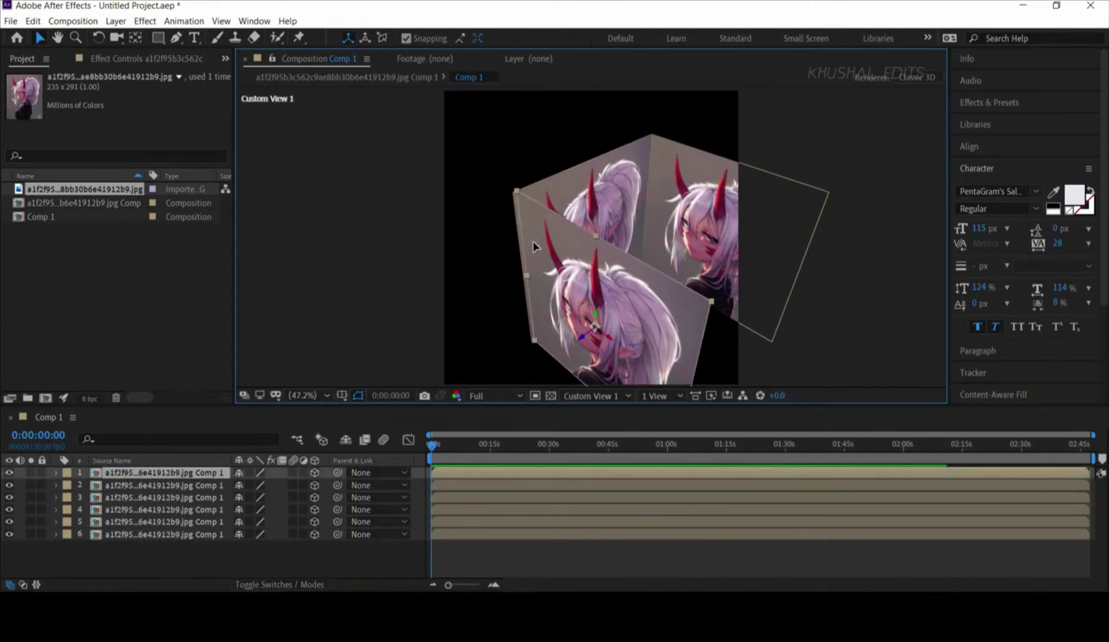
{"action": "left_click", "coordinate": [600, 193]}
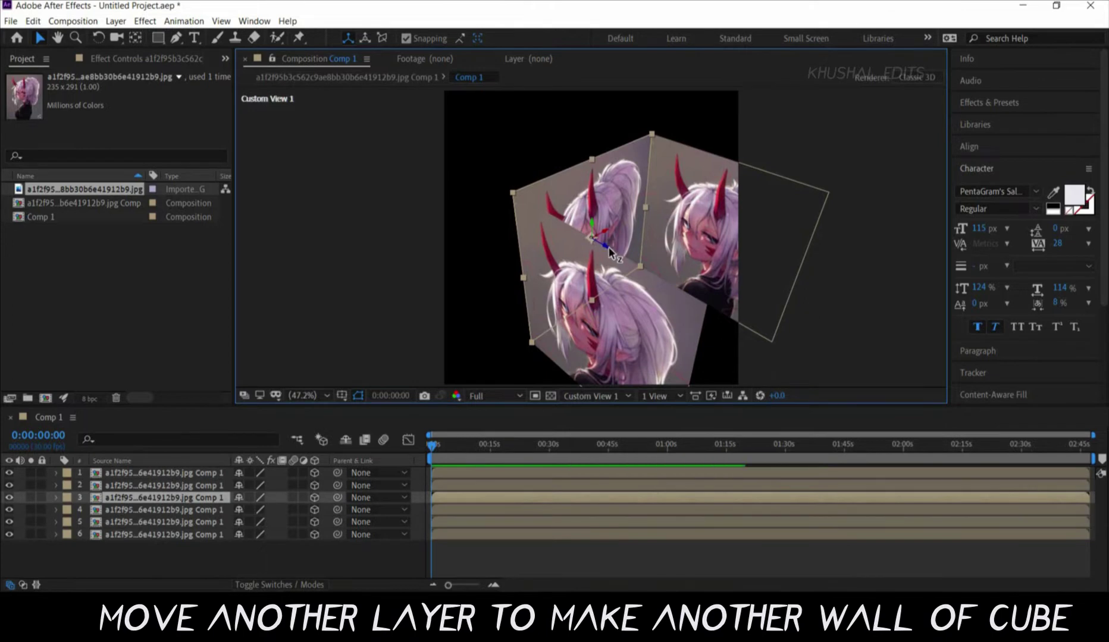
- Slide the third wall inward along its depth until it closes the cube's gap
{"action": "mouse_move", "coordinate": [608, 247]}
{"action": "left_mouse_down"}
{"action": "mouse_move", "coordinate": [881, 344]}
{"action": "mouse_move", "coordinate": [838, 319]}
{"action": "left_mouse_up"}
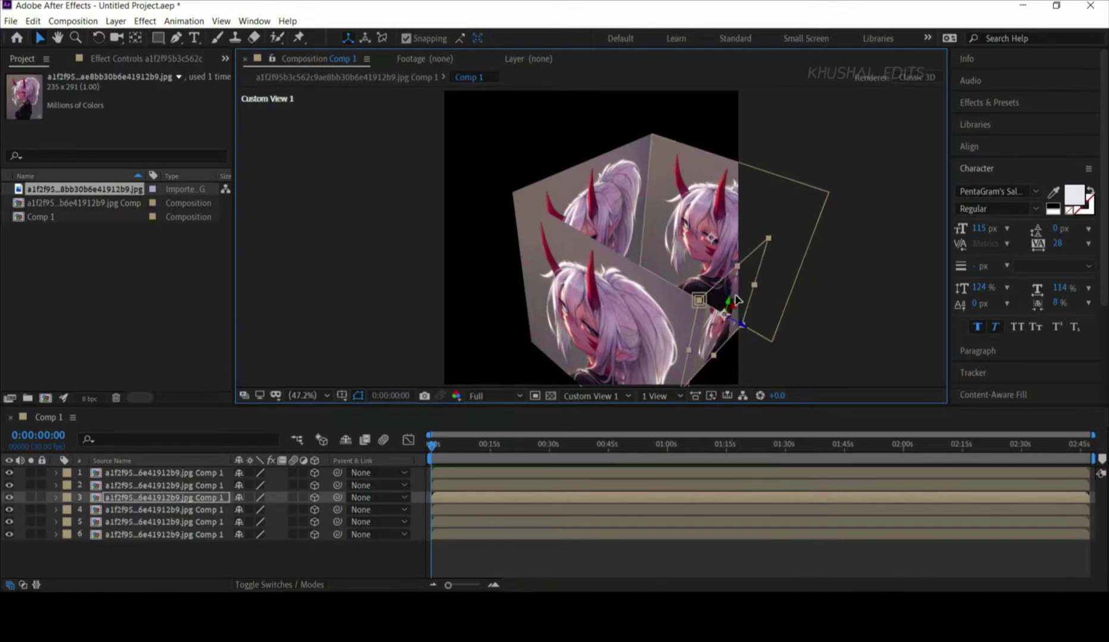
{"action": "left_click_drag", "start_coordinate": [735, 300], "coordinate": [741, 302]}
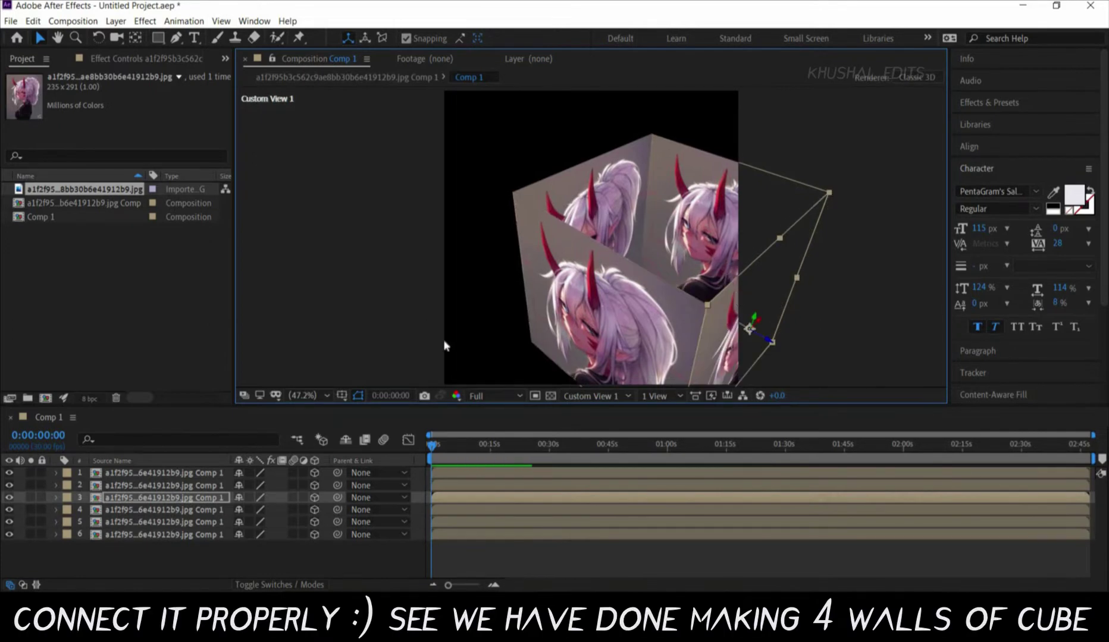
{"action": "left_click", "coordinate": [398, 373]}
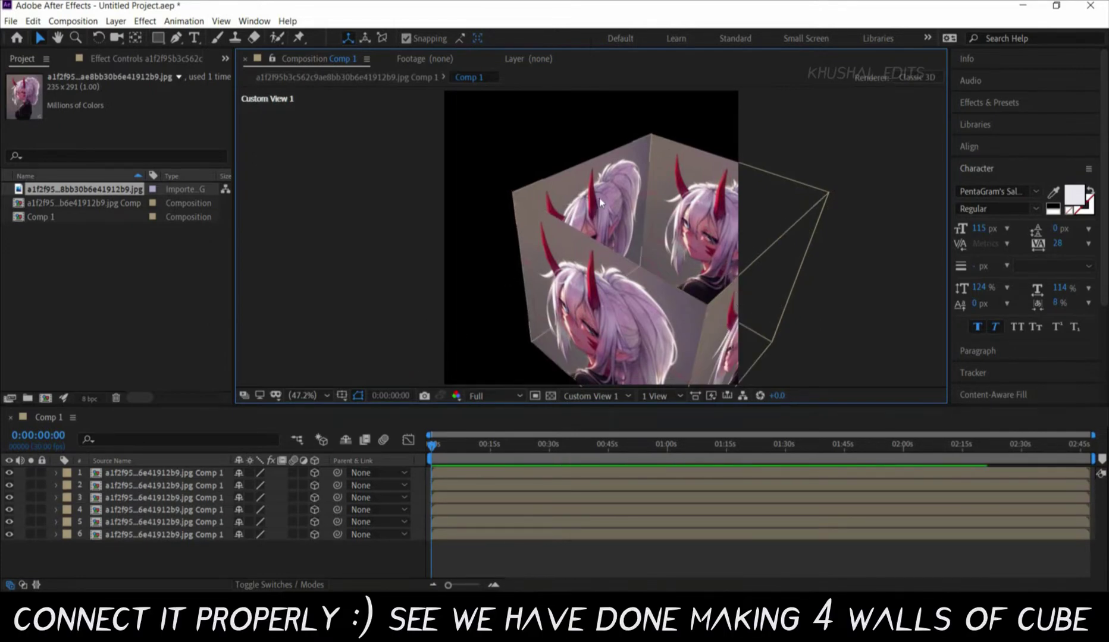
{"action": "left_click", "coordinate": [608, 243]}
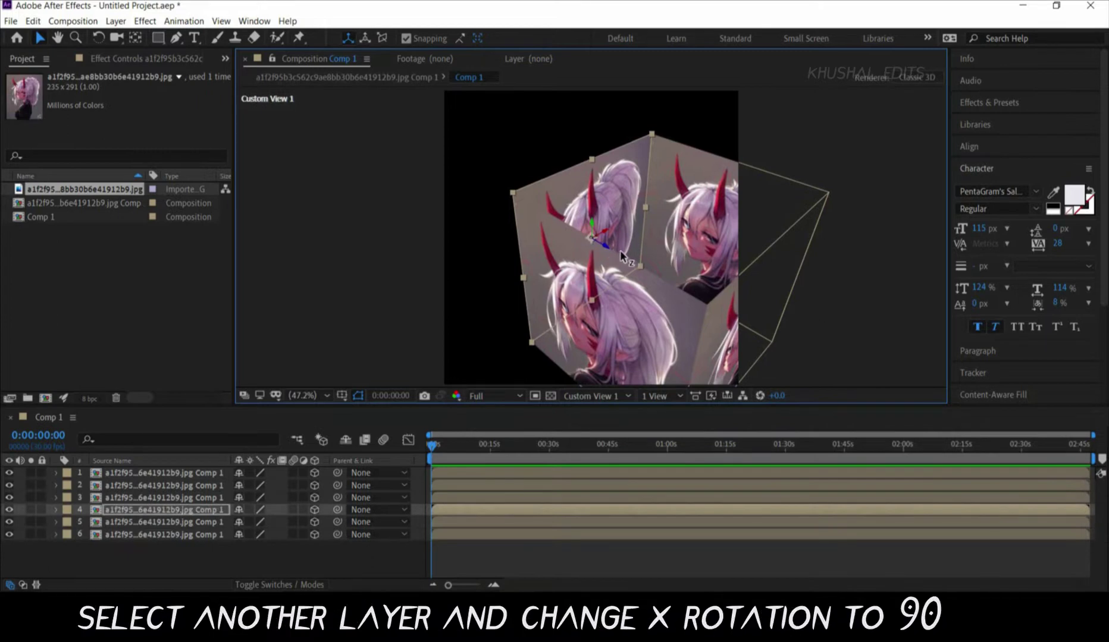
- Give layer 4 a 90° X Rotation and raise it to cap the cube as its top face
{"action": "left_click_drag", "start_coordinate": [605, 252], "coordinate": [670, 275]}
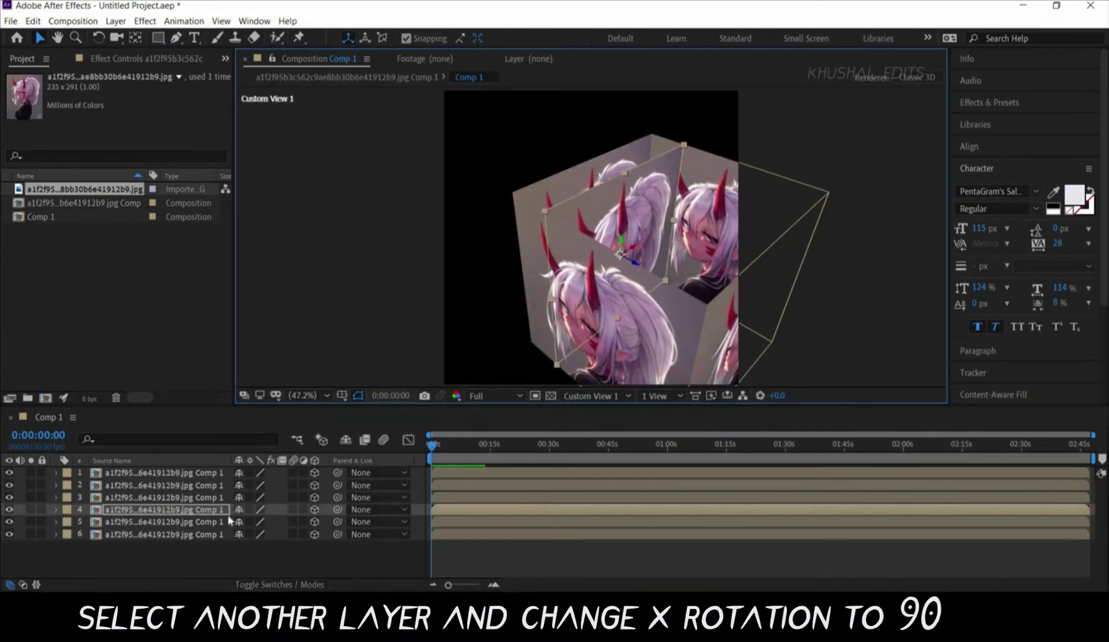
{"action": "left_click", "coordinate": [212, 510]}
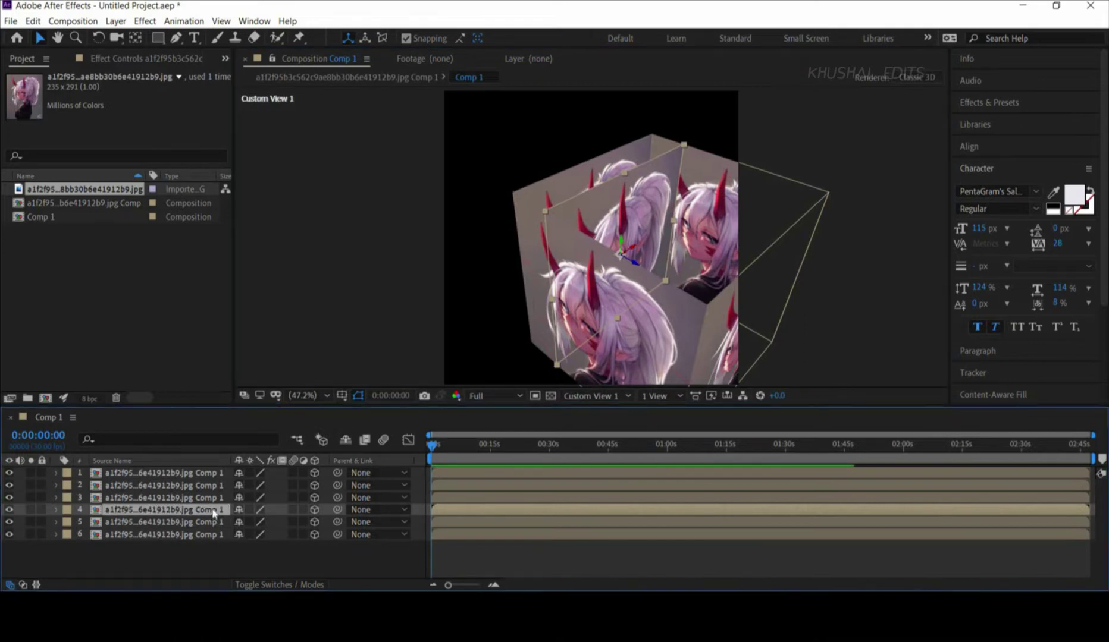
{"action": "key", "text": "r"}
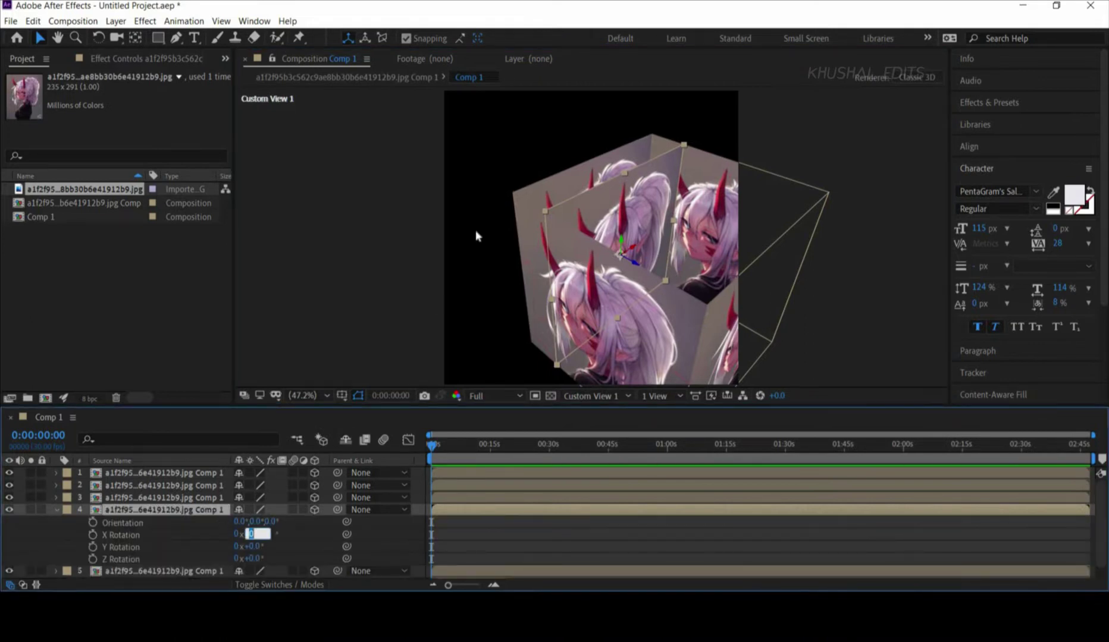
{"action": "type", "text": "0"}
{"action": "key", "text": "Return"}
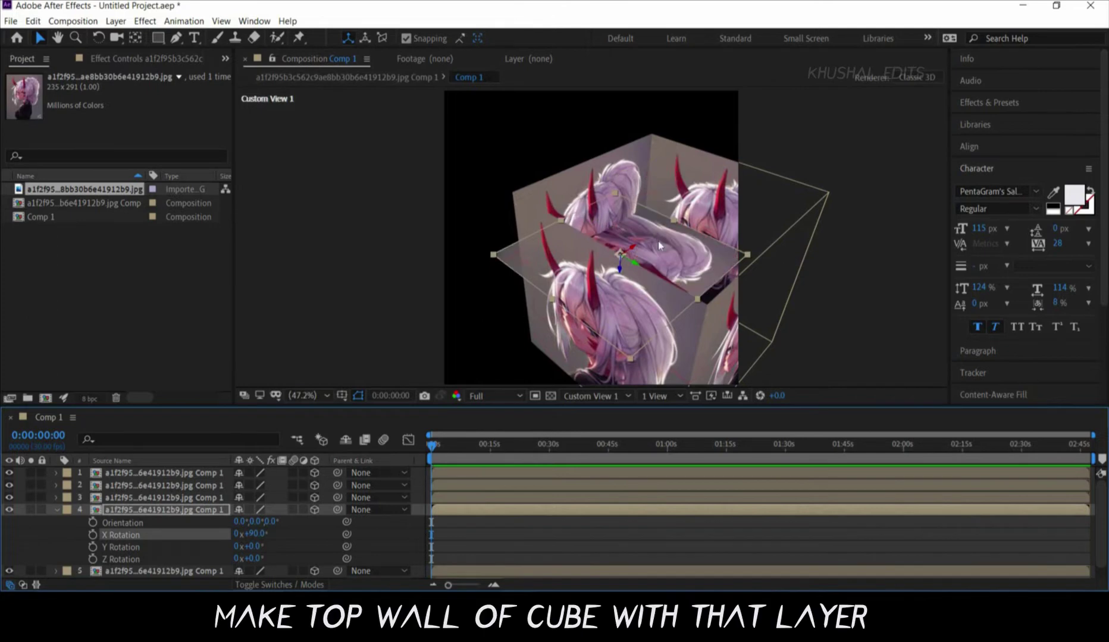
{"action": "mouse_move", "coordinate": [619, 271]}
{"action": "left_mouse_down"}
{"action": "mouse_move", "coordinate": [644, 187]}
{"action": "mouse_move", "coordinate": [638, 218]}
{"action": "mouse_move", "coordinate": [705, 210]}
{"action": "mouse_move", "coordinate": [658, 239]}
{"action": "mouse_move", "coordinate": [659, 197]}
{"action": "mouse_move", "coordinate": [670, 202]}
{"action": "mouse_move", "coordinate": [676, 184]}
{"action": "left_mouse_up"}
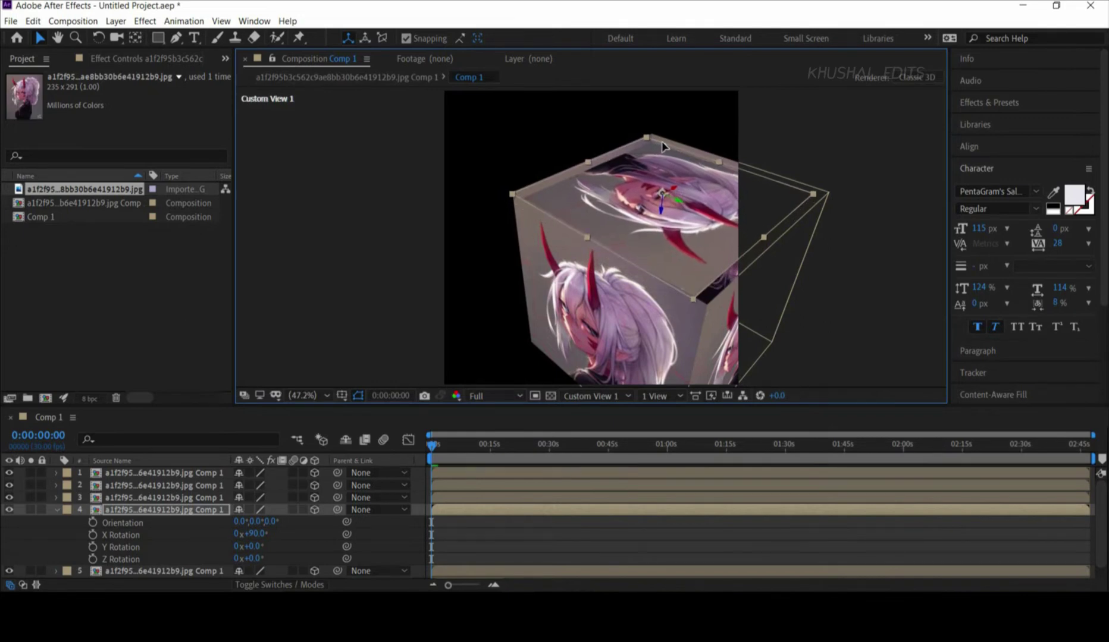
{"action": "left_click", "coordinate": [586, 129]}
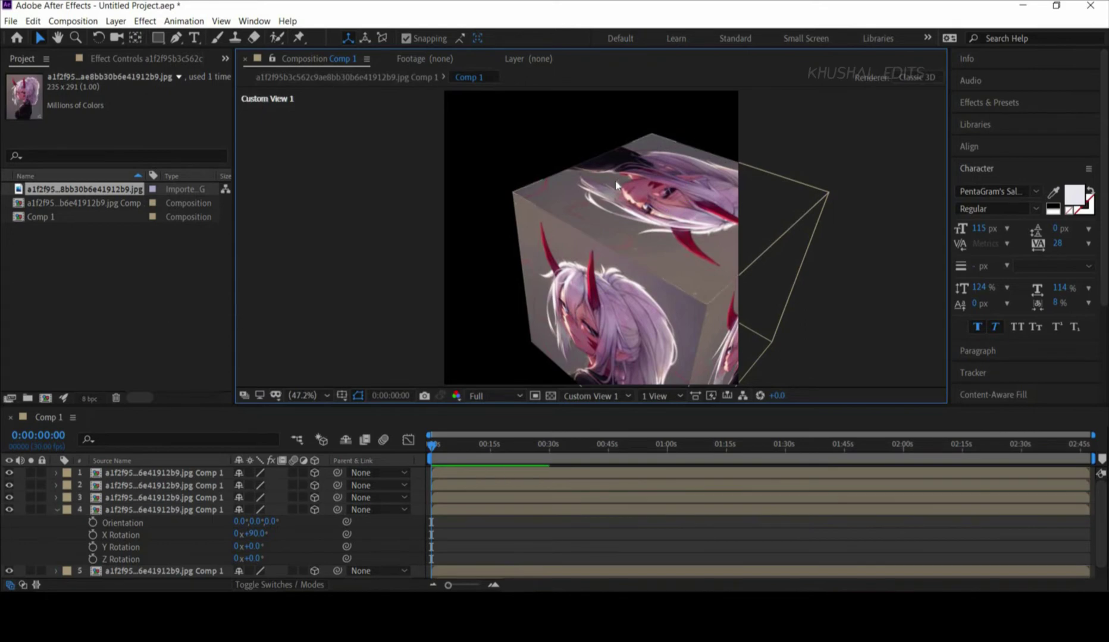
- Duplicate the top face layer and drag the copy down to form the cube's bottom
{"action": "left_click", "coordinate": [617, 188]}
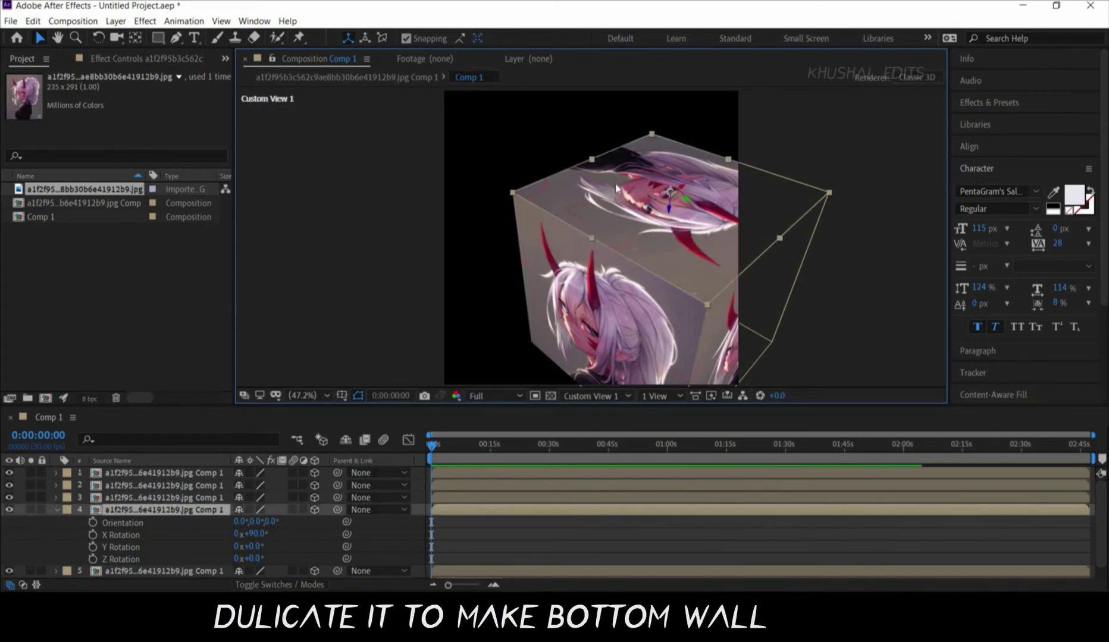
{"action": "key", "text": "ctrl+d"}
{"action": "mouse_move", "coordinate": [666, 204]}
{"action": "left_mouse_down"}
{"action": "mouse_move", "coordinate": [666, 428]}
{"action": "mouse_move", "coordinate": [637, 504]}
{"action": "left_mouse_up"}
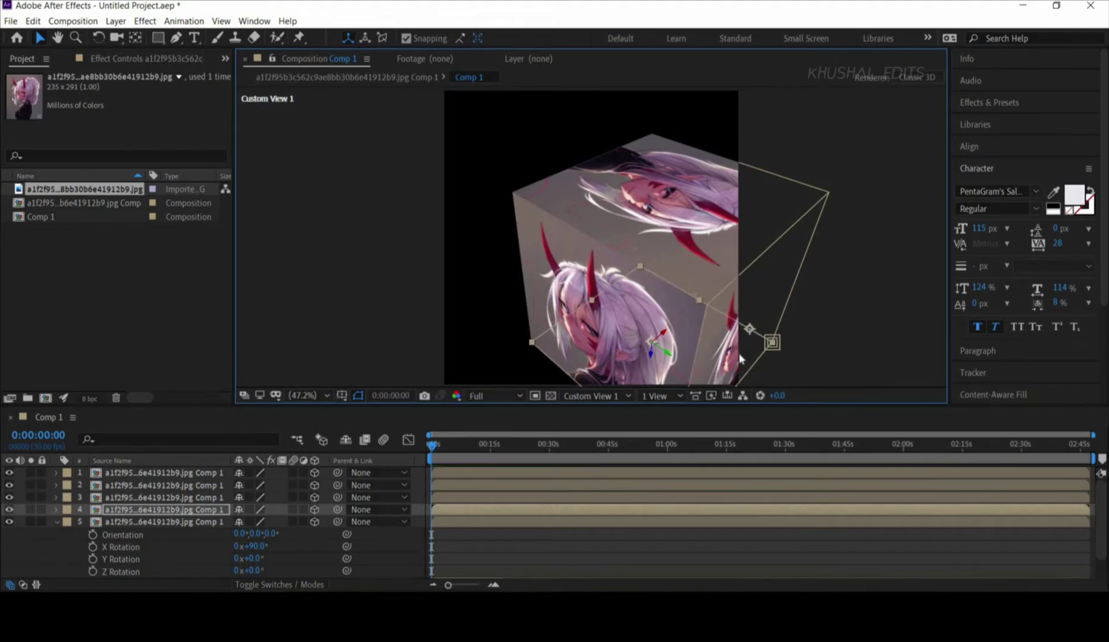
{"action": "left_click", "coordinate": [58, 523]}
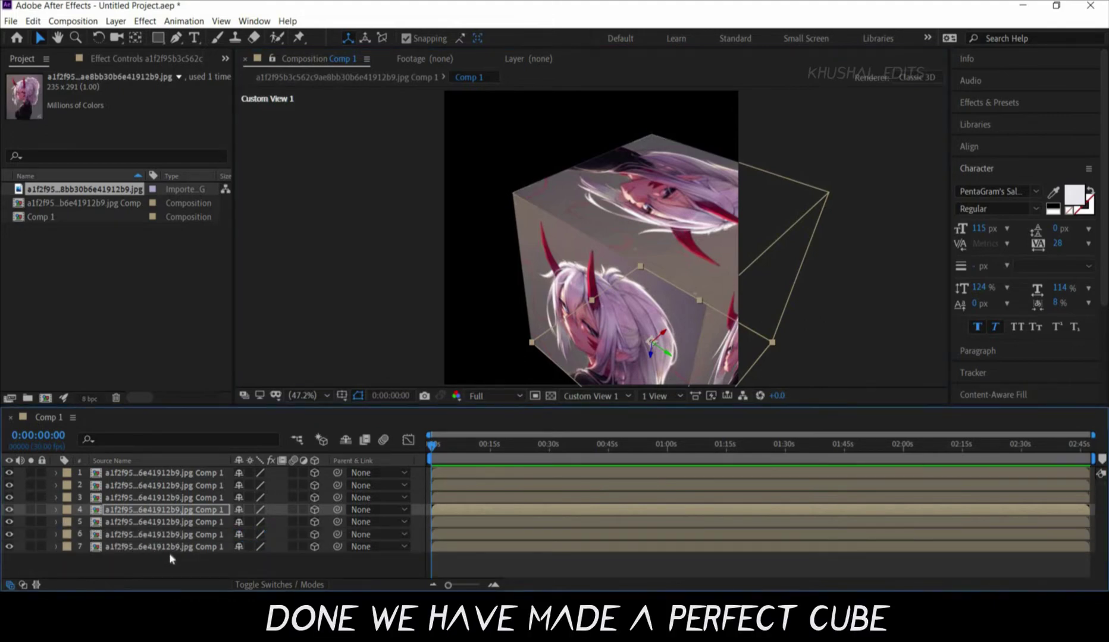
- Create a Null 1 layer in Comp 1 and parent all seven cube image layers to it
{"action": "left_click", "coordinate": [155, 566]}
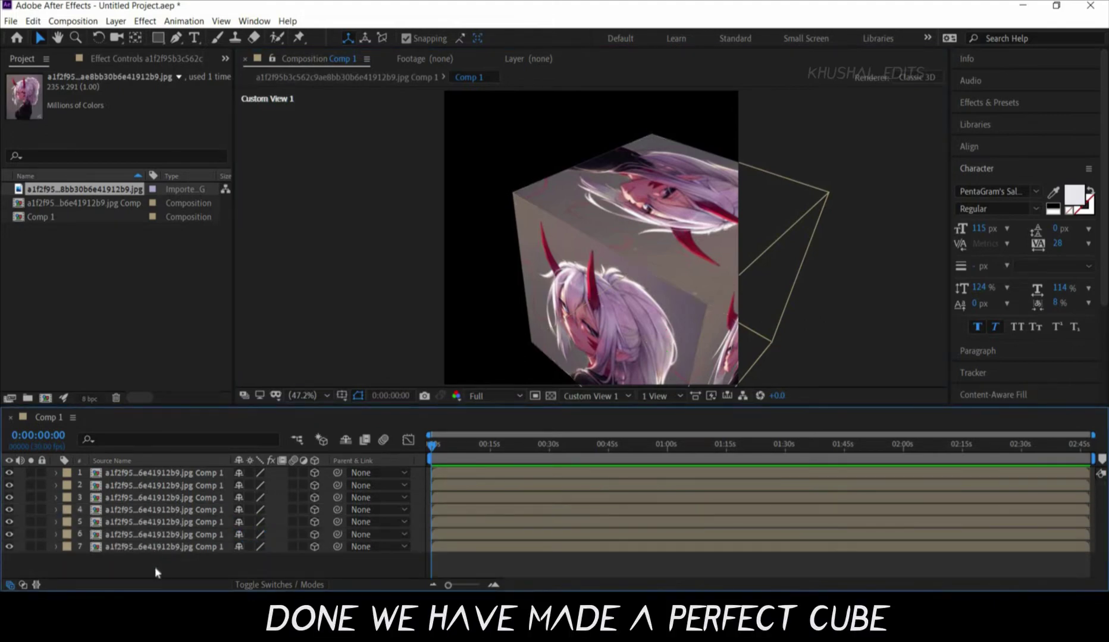
{"action": "right_click", "coordinate": [155, 566]}
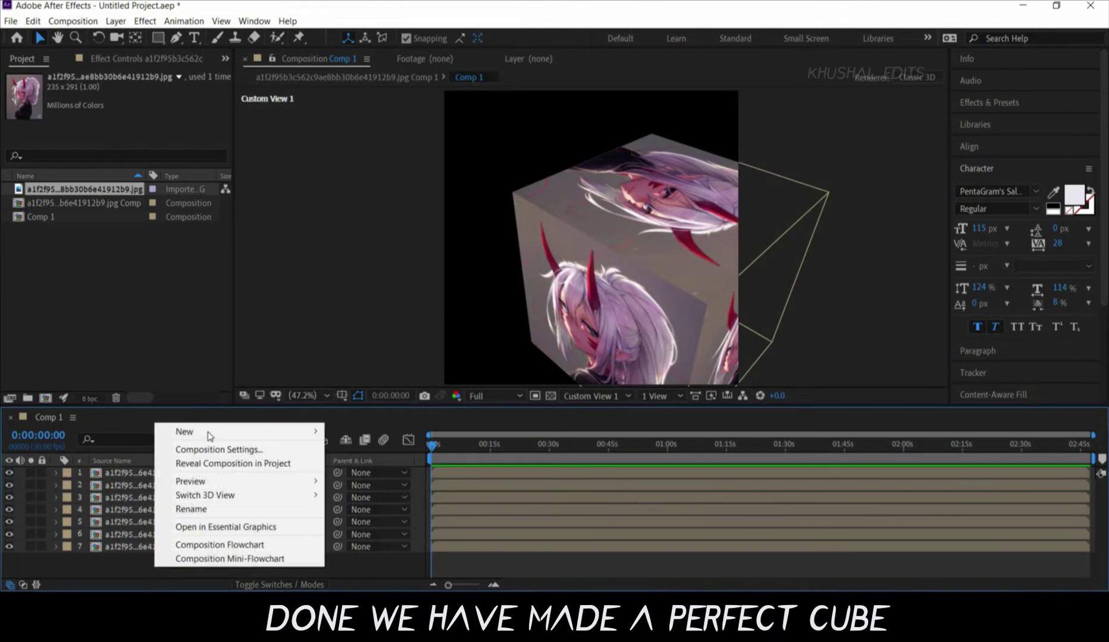
{"action": "mouse_move", "coordinate": [210, 435]}
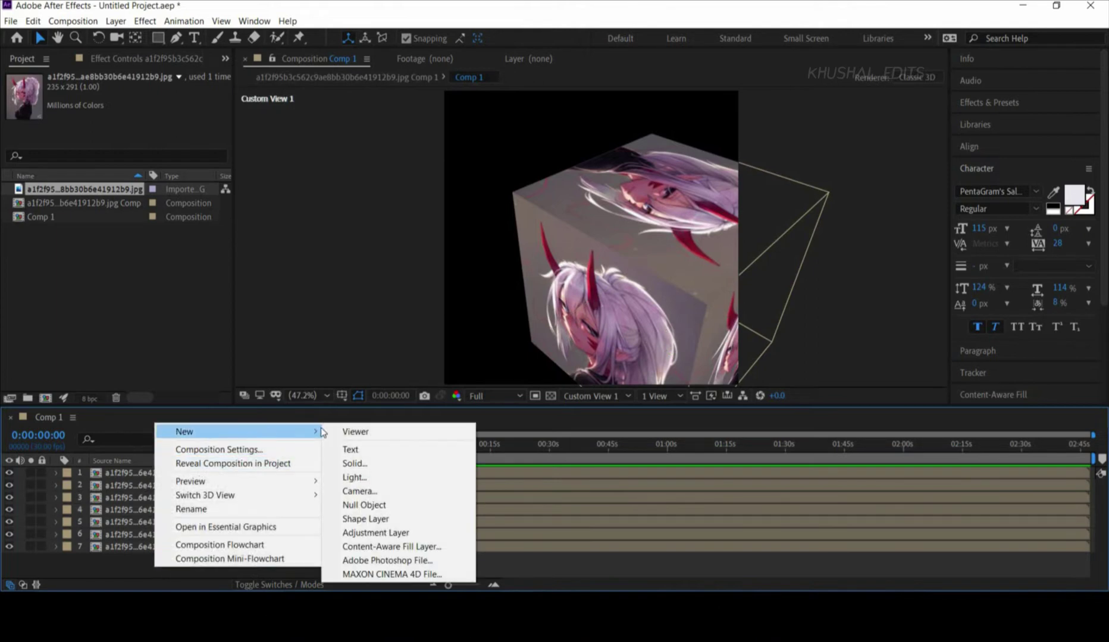
{"action": "left_click", "coordinate": [365, 507]}
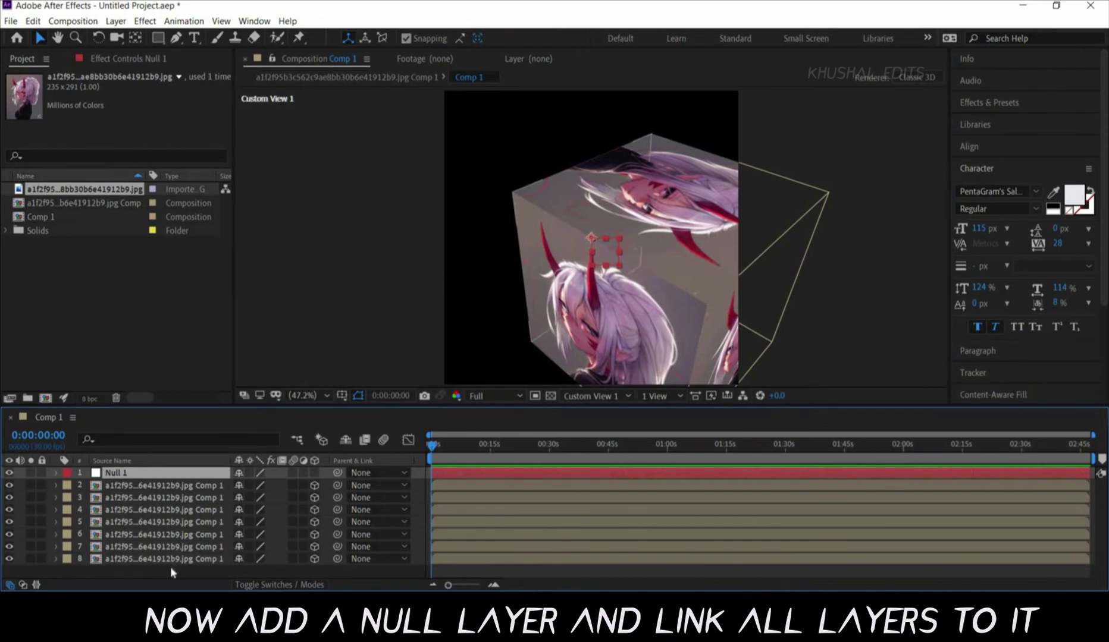
{"action": "left_click_drag", "start_coordinate": [170, 567], "coordinate": [184, 486]}
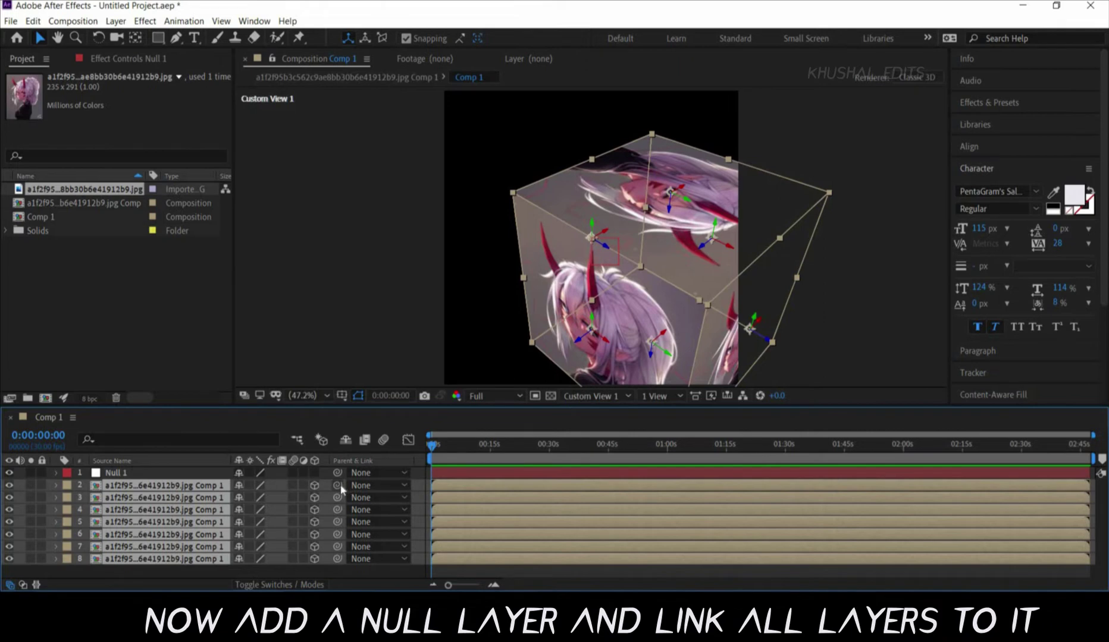
{"action": "left_click_drag", "start_coordinate": [337, 485], "coordinate": [183, 476]}
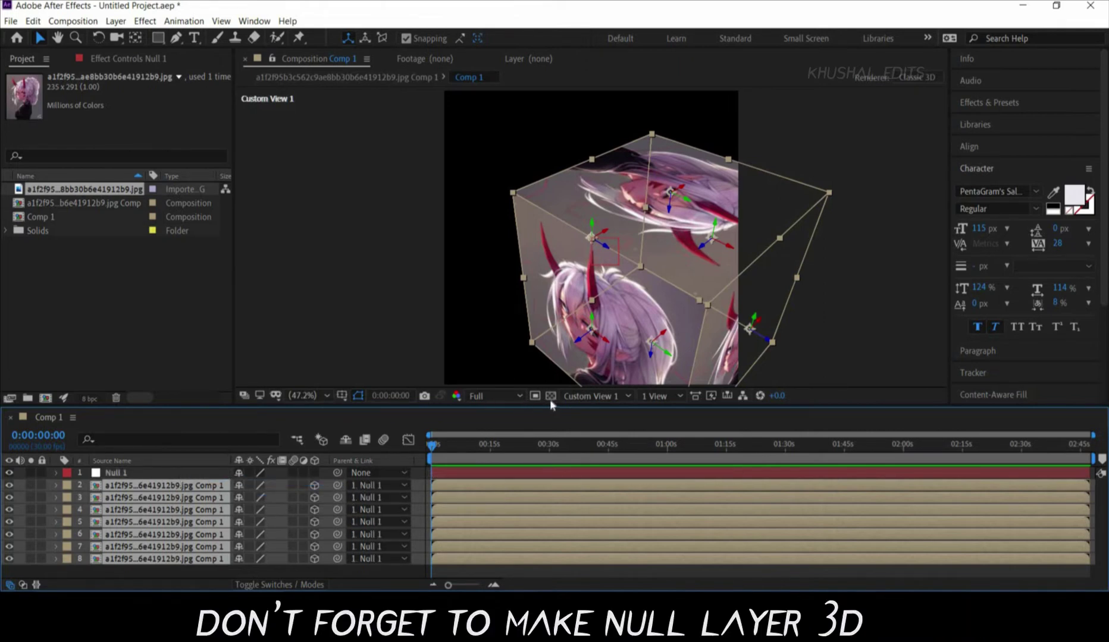
- View the scene through the active camera and lock all image layers except Null 1
{"action": "left_click", "coordinate": [592, 396]}
{"action": "left_click", "coordinate": [600, 452]}
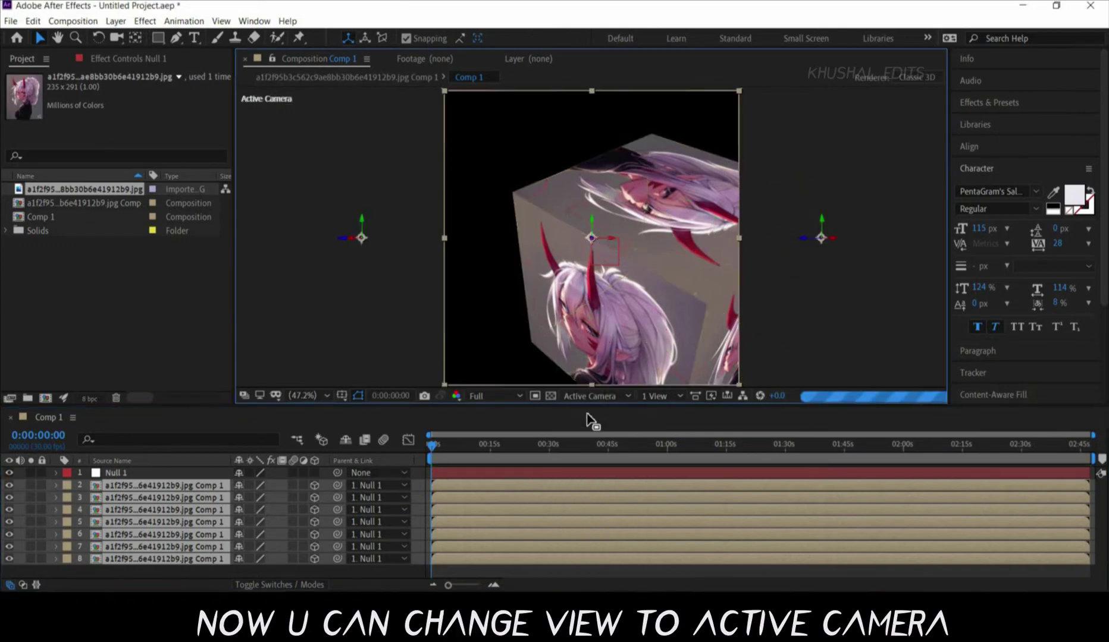
{"action": "left_click", "coordinate": [191, 473]}
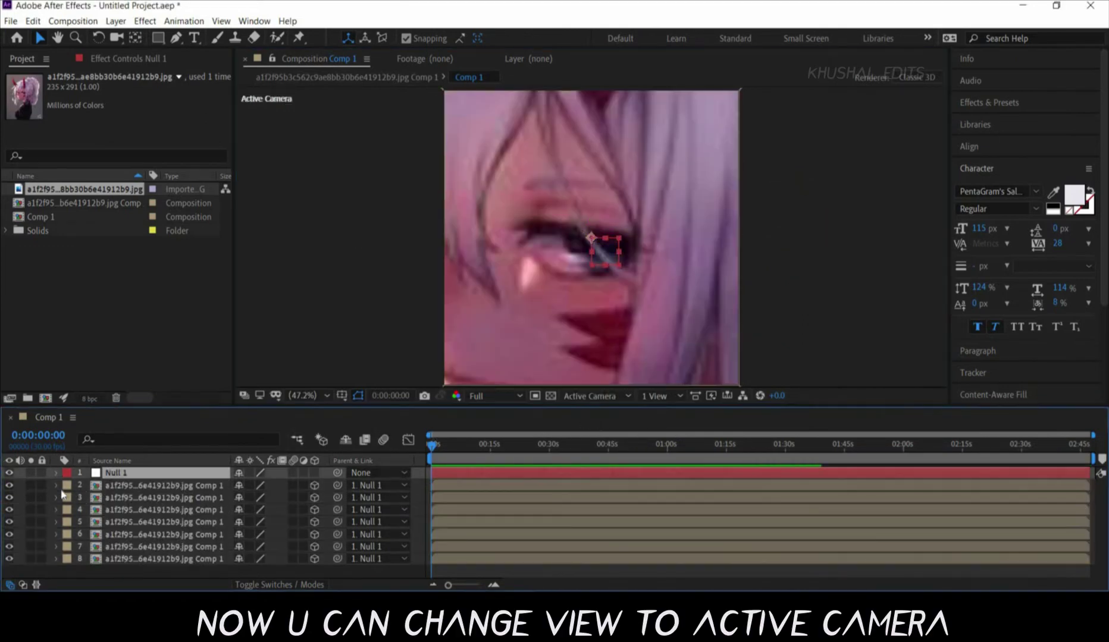
{"action": "left_click_drag", "start_coordinate": [41, 486], "coordinate": [41, 559]}
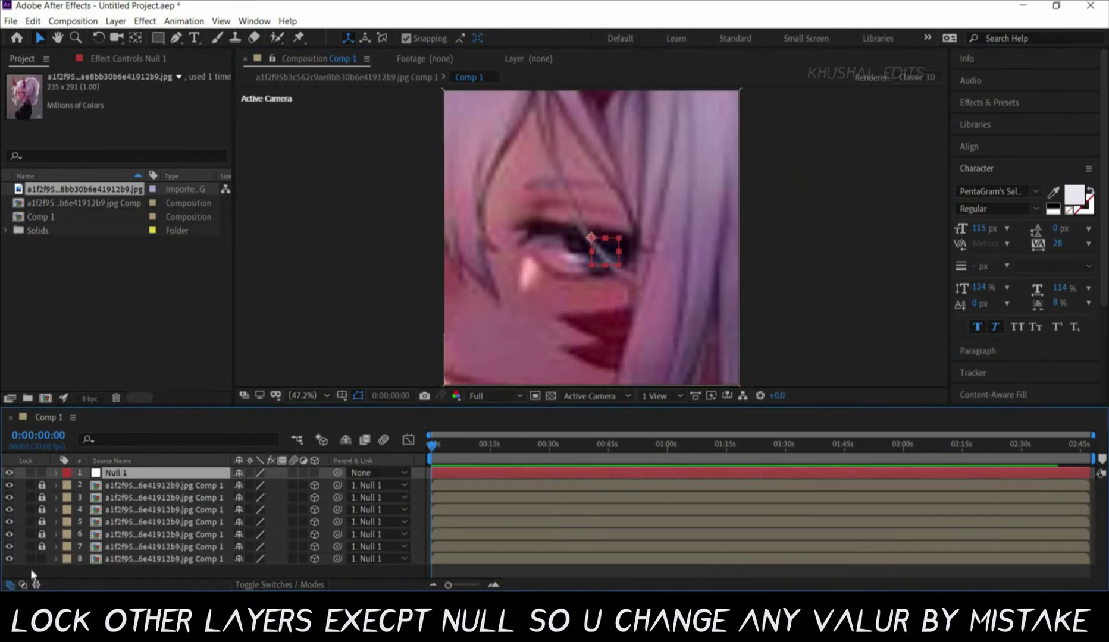
- Shrink Null 1, make it 3D, and spin its Y Rotation to about 59° to test
{"action": "key", "text": "s"}
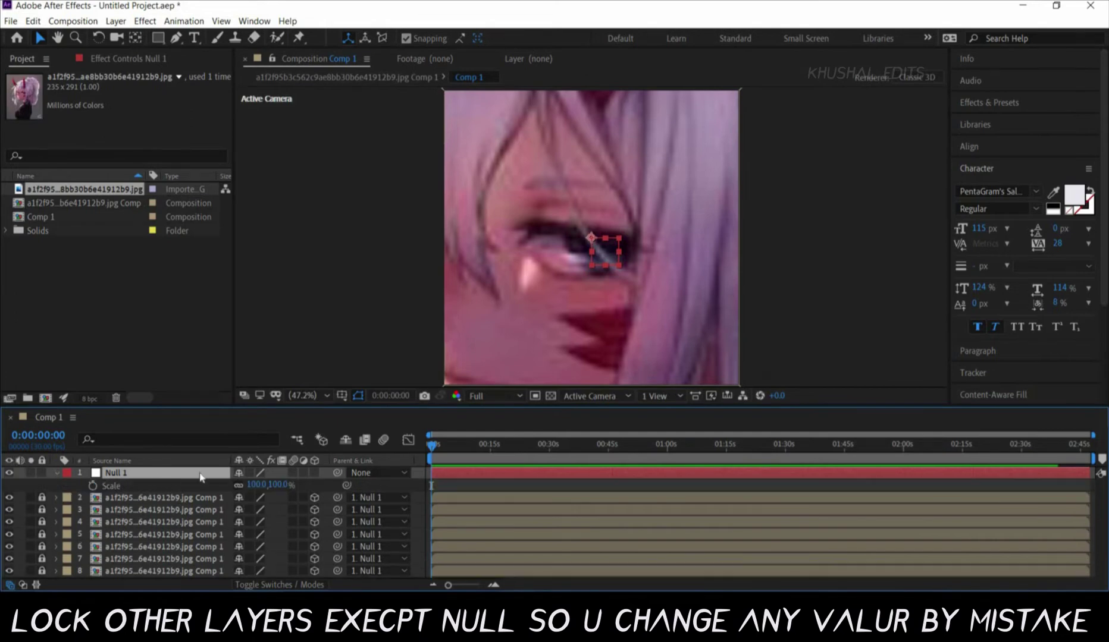
{"action": "left_click_drag", "start_coordinate": [244, 485], "coordinate": [211, 497]}
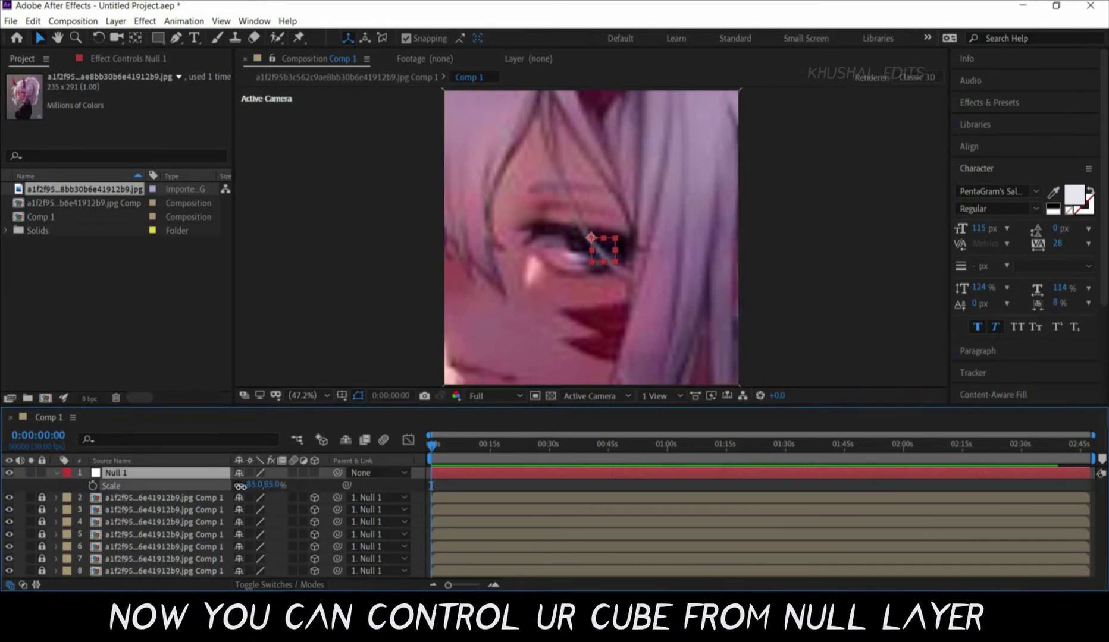
{"action": "left_click", "coordinate": [314, 473]}
{"action": "key", "text": "r"}
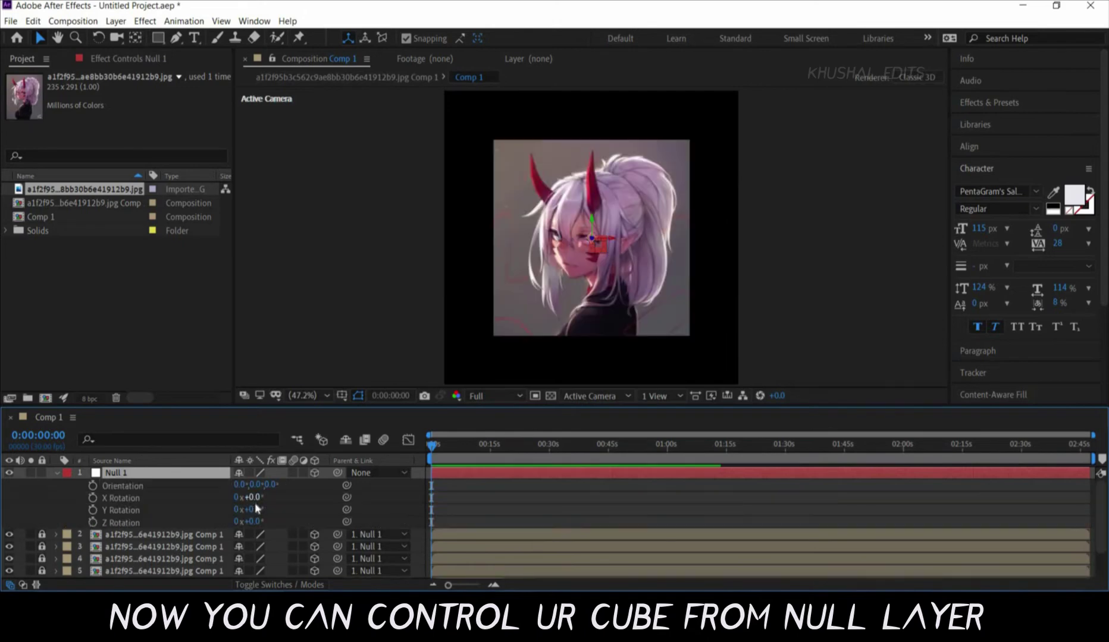
{"action": "mouse_move", "coordinate": [283, 510]}
{"action": "left_mouse_down"}
{"action": "mouse_move", "coordinate": [300, 504]}
{"action": "mouse_move", "coordinate": [288, 506]}
{"action": "left_mouse_up"}
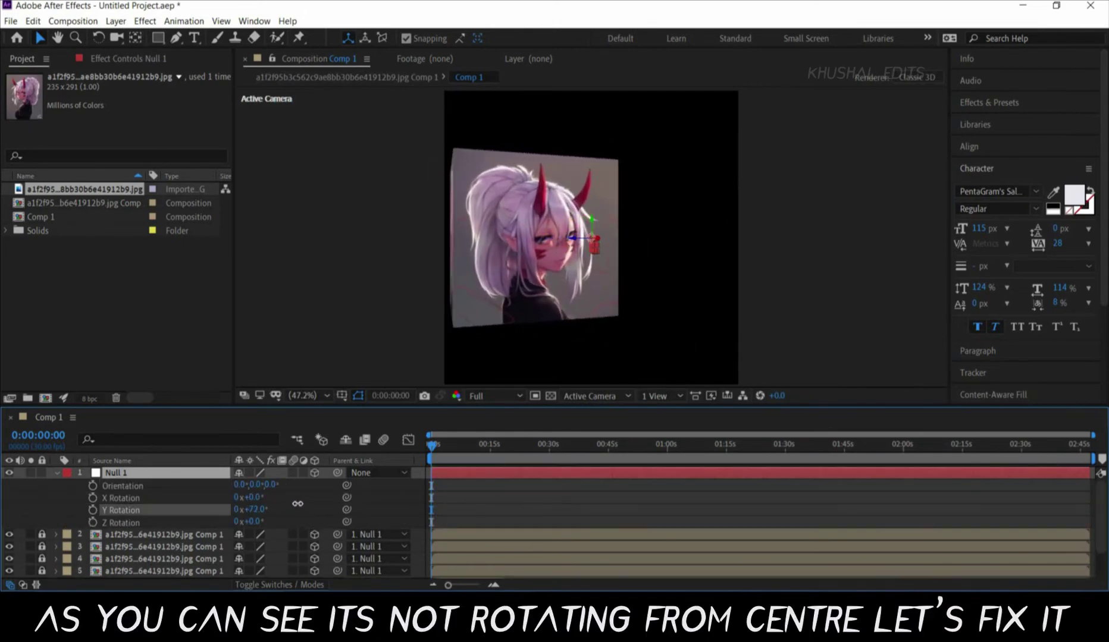
- Reset Null 1's Y Rotation to 0° and view the scene from Custom View 1
{"action": "left_click", "coordinate": [253, 510]}
{"action": "type", "text": "0"}
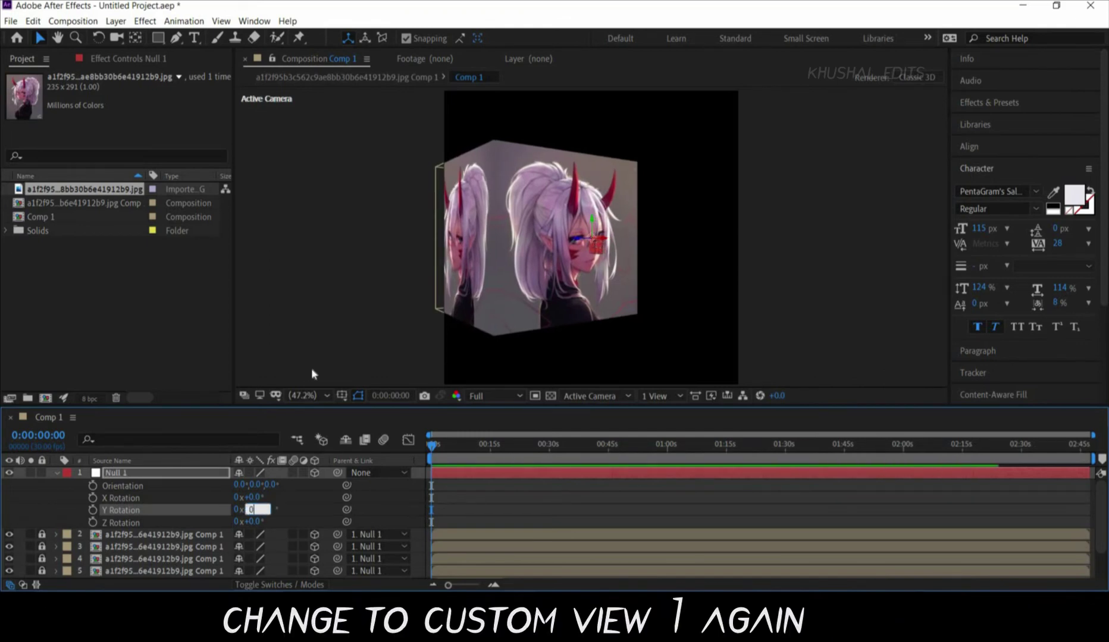
{"action": "key", "text": "Return"}
{"action": "left_click", "coordinate": [620, 394]}
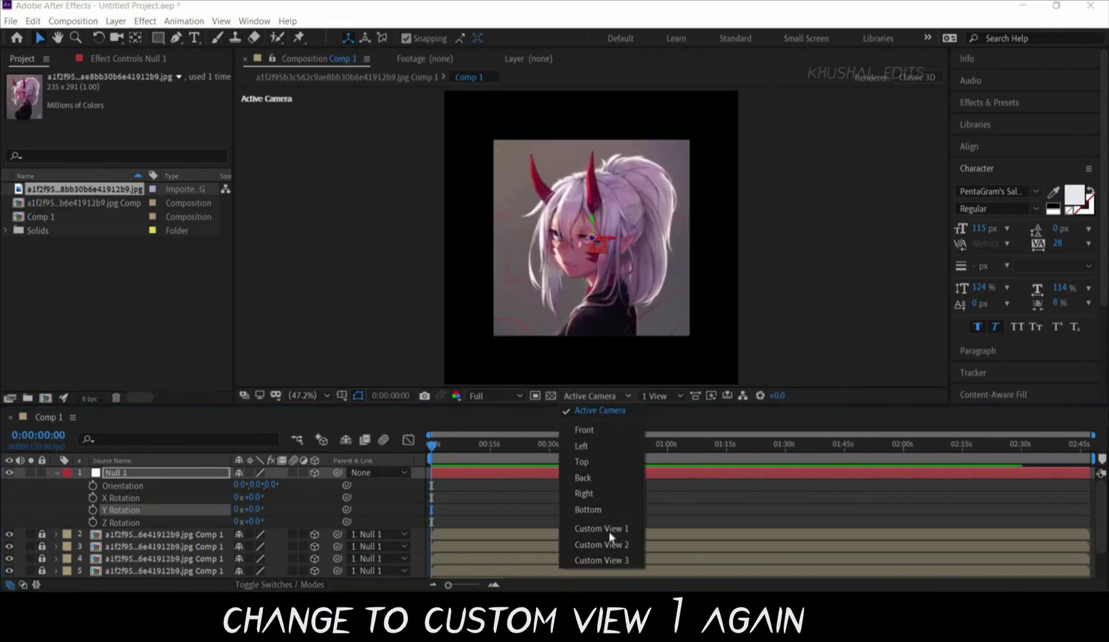
{"action": "left_click", "coordinate": [608, 532]}
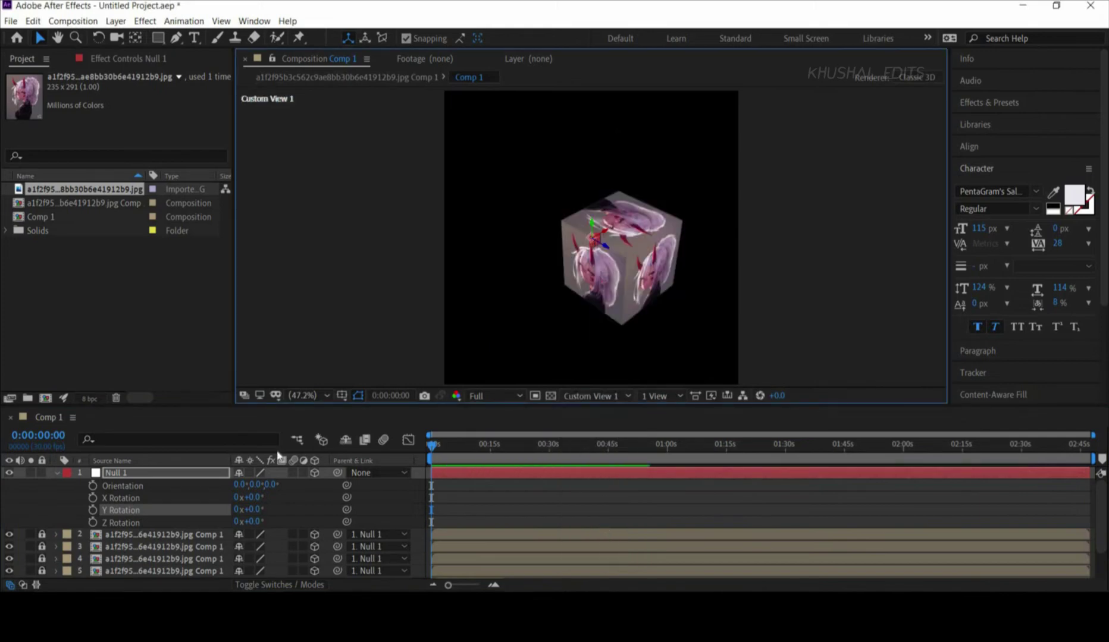
- Enlarge Null 1 to 99% scale, then reselect it and drag it in the viewer
{"action": "left_click", "coordinate": [174, 476]}
{"action": "key", "text": "s"}
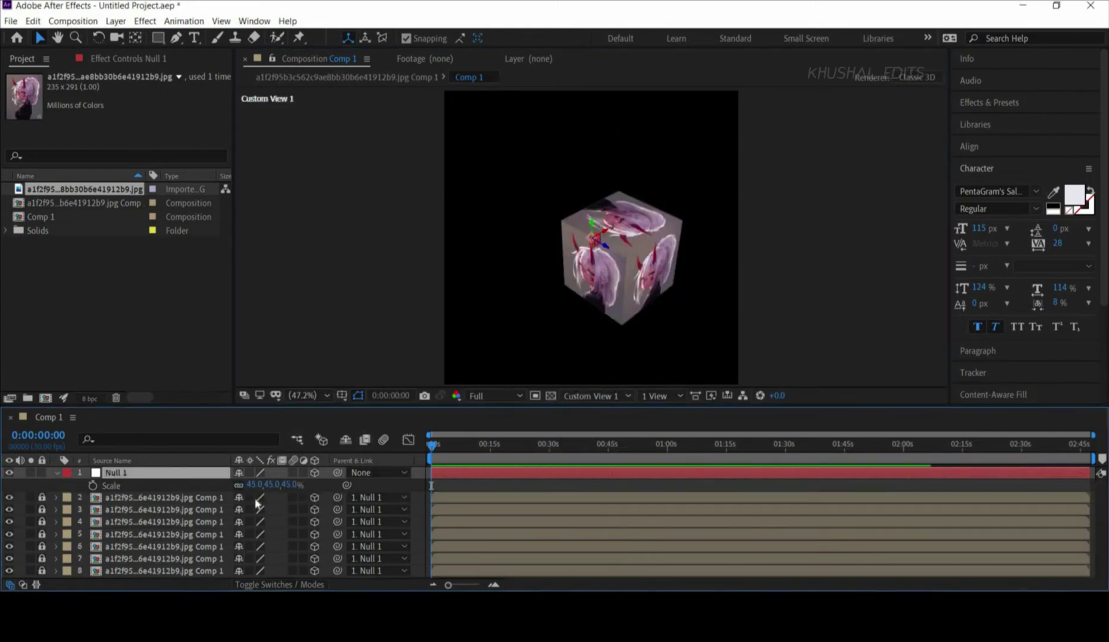
{"action": "left_click_drag", "start_coordinate": [268, 485], "coordinate": [292, 485]}
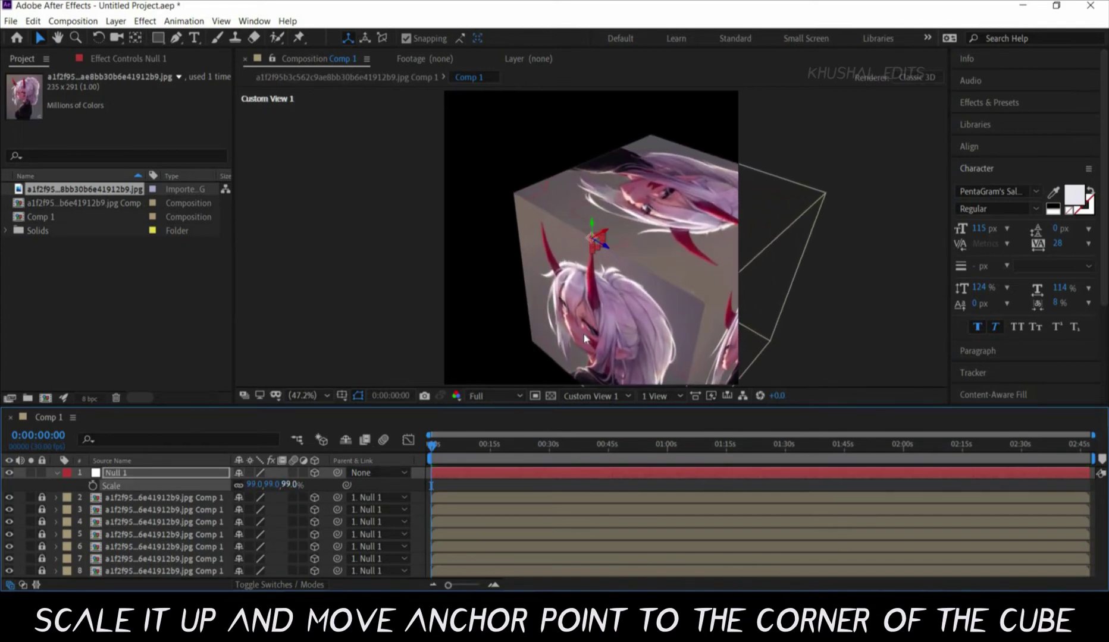
{"action": "left_click", "coordinate": [672, 301]}
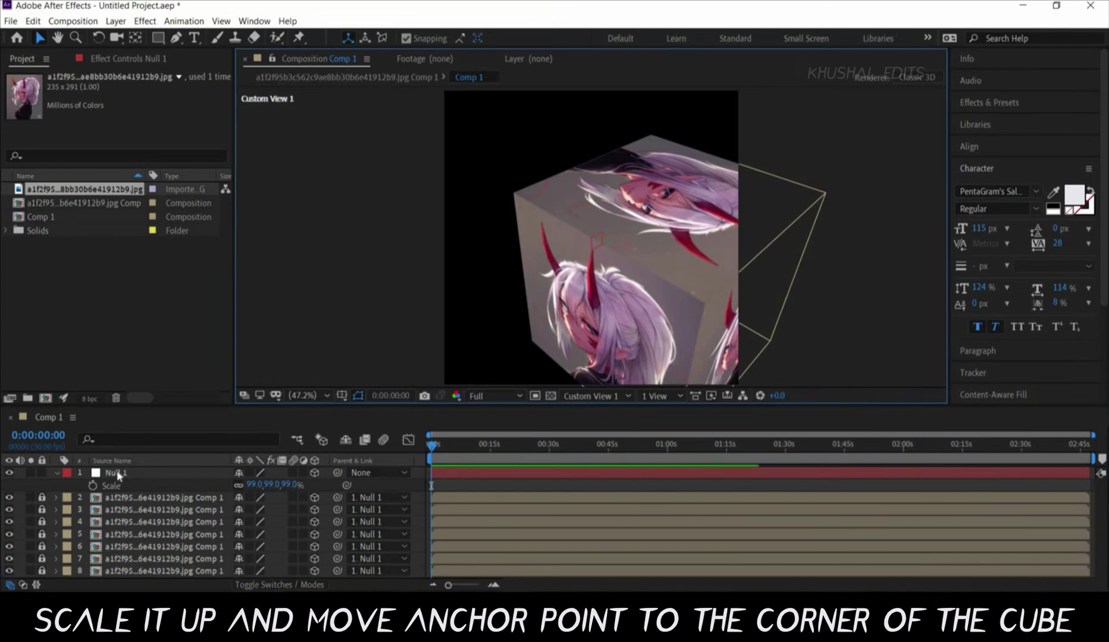
{"action": "left_click", "coordinate": [596, 240]}
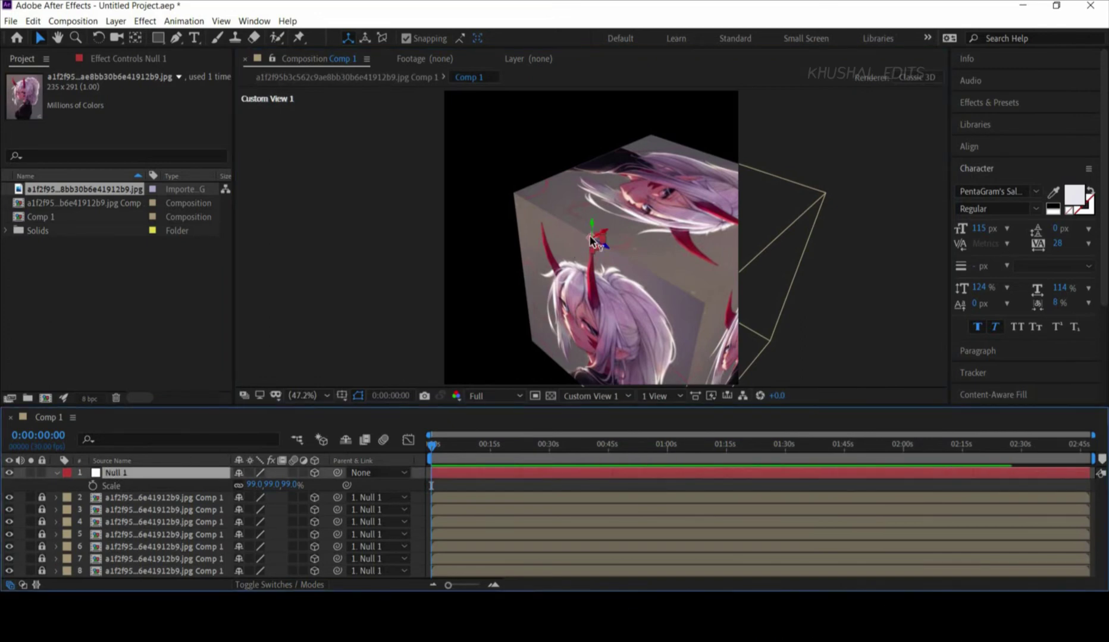
{"action": "left_click_drag", "start_coordinate": [585, 237], "coordinate": [546, 226]}
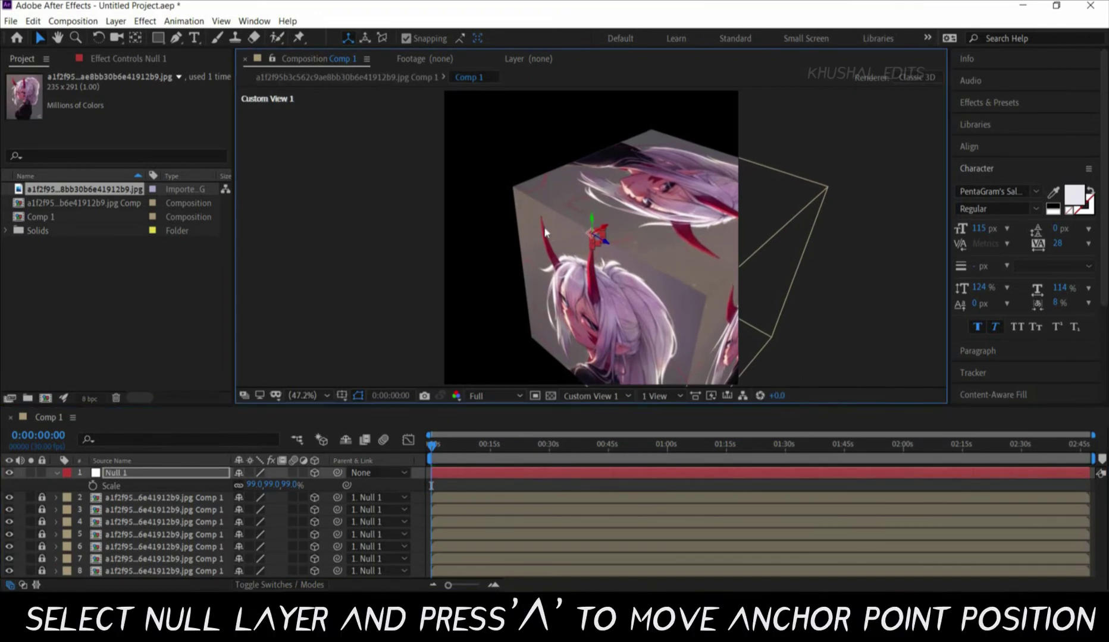
- Set Null 1's Anchor Point Z to -355 so the pivot sits at the cube's centre
{"action": "key", "text": "a"}
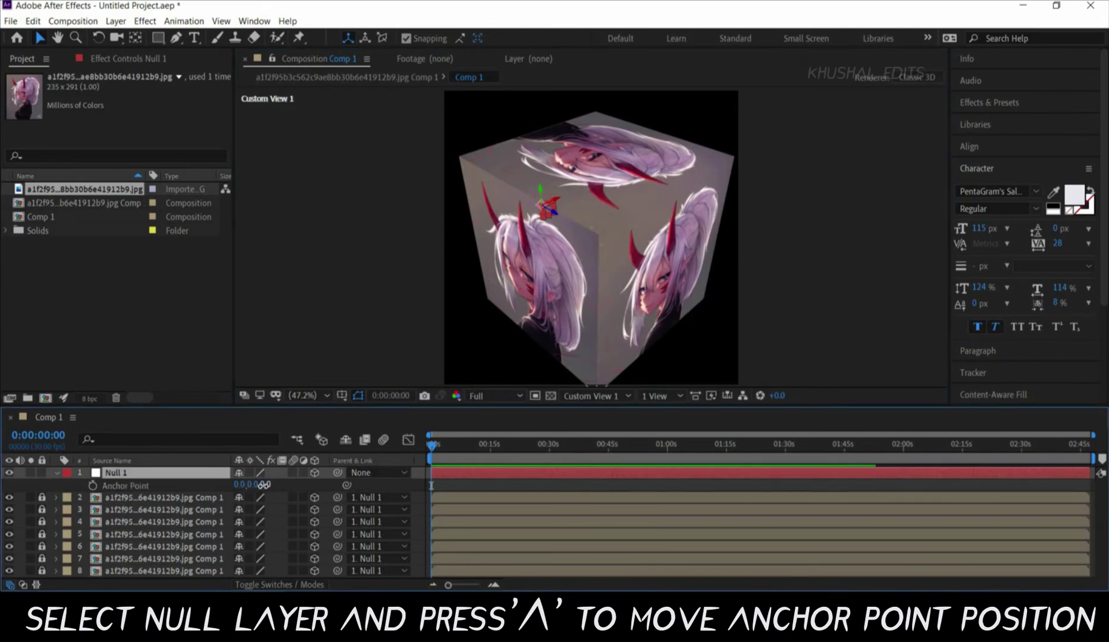
{"action": "mouse_move", "coordinate": [277, 490]}
{"action": "left_mouse_down"}
{"action": "mouse_move", "coordinate": [145, 476]}
{"action": "mouse_move", "coordinate": [276, 485]}
{"action": "mouse_move", "coordinate": [140, 487]}
{"action": "mouse_move", "coordinate": [149, 497]}
{"action": "left_mouse_up"}
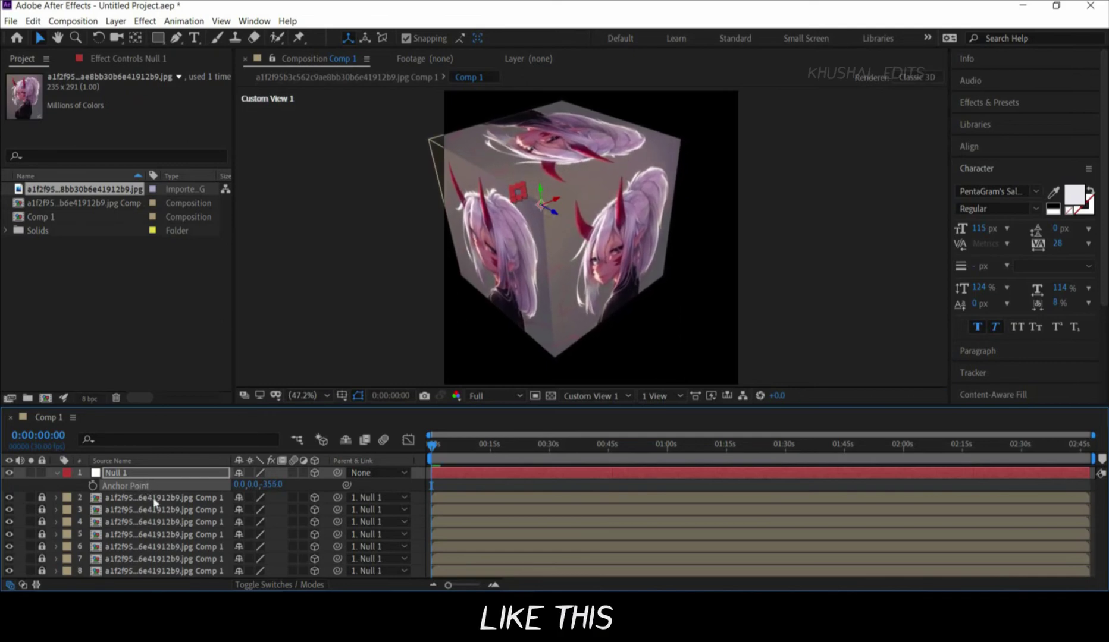
{"action": "left_click", "coordinate": [57, 473]}
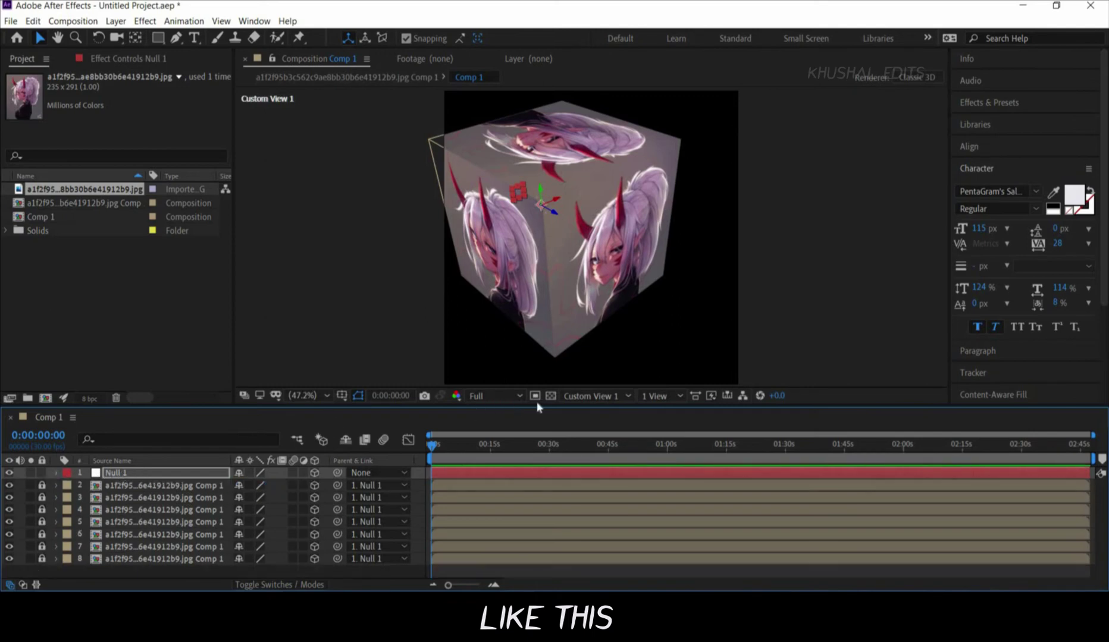
{"action": "left_click", "coordinate": [595, 396]}
- Return to the Active Camera view and shrink Null 1 to 56% scale
{"action": "left_click", "coordinate": [589, 447]}
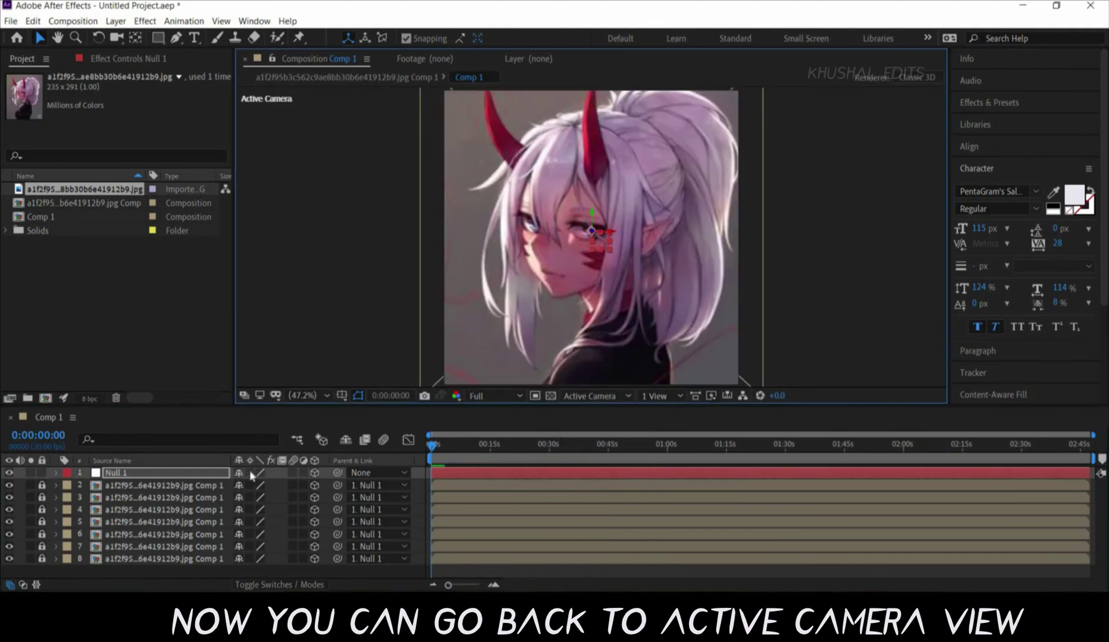
{"action": "key", "text": "s"}
{"action": "left_click", "coordinate": [173, 474]}
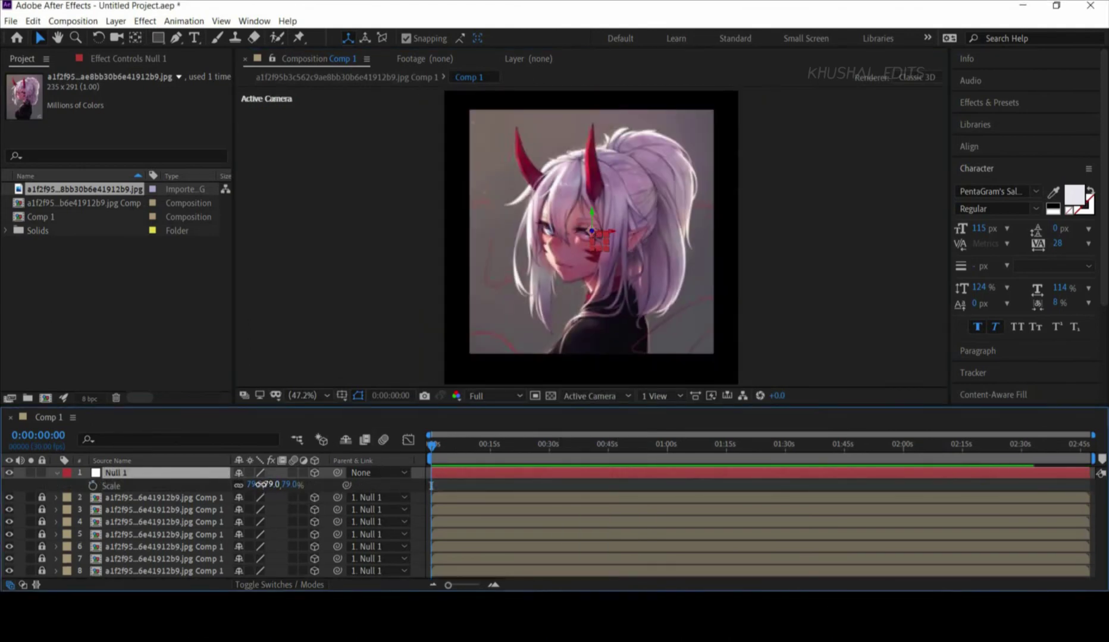
{"action": "left_click_drag", "start_coordinate": [259, 485], "coordinate": [244, 485]}
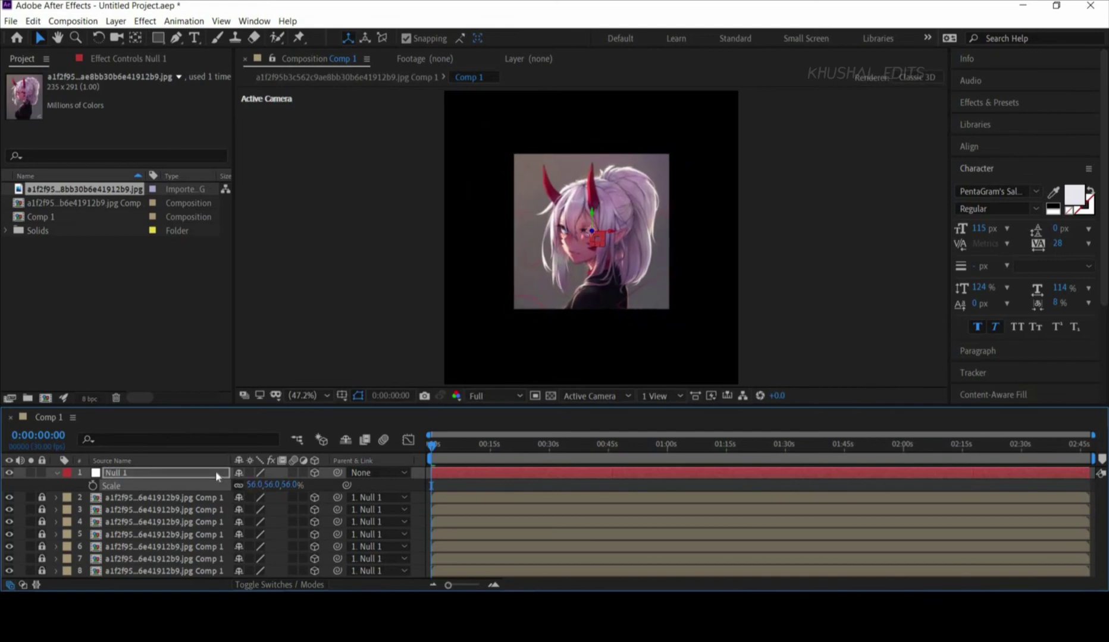
- Test-spin the cube on Y around its centre, then reset Y Rotation to 0°
{"action": "key", "text": "r"}
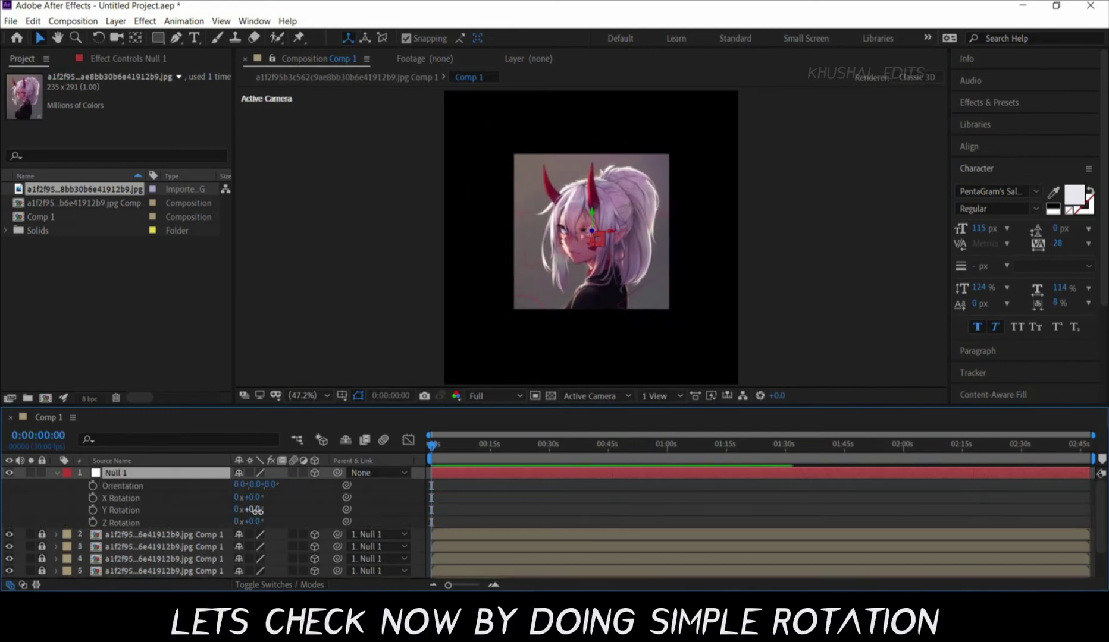
{"action": "mouse_move", "coordinate": [249, 509]}
{"action": "left_mouse_down"}
{"action": "mouse_move", "coordinate": [156, 547]}
{"action": "mouse_move", "coordinate": [193, 534]}
{"action": "mouse_move", "coordinate": [129, 485]}
{"action": "left_mouse_up"}
{"action": "type", "text": "0"}
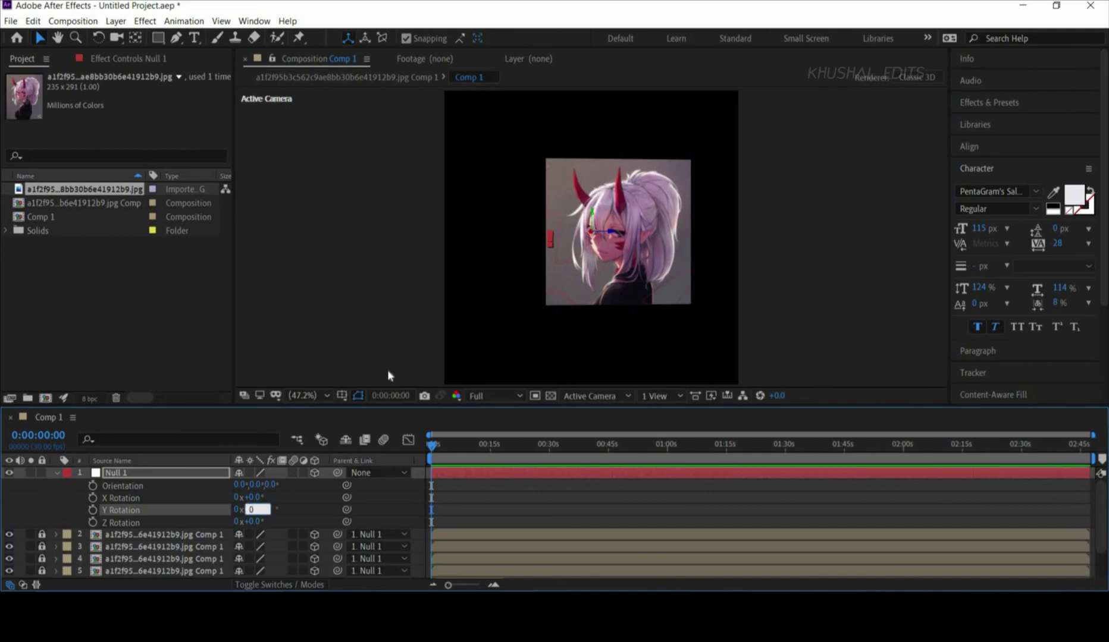
{"action": "key", "text": "Return"}
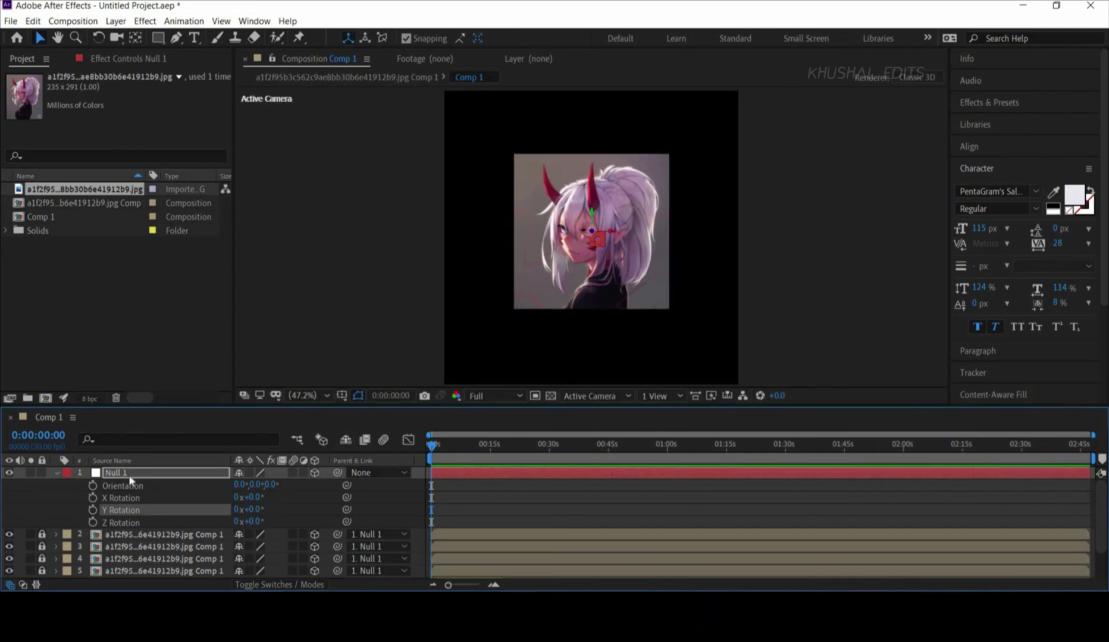
{"action": "left_click", "coordinate": [130, 476]}
- Keyframe Null 1's Position at about 2s and start the cube far right at 0s
{"action": "key", "text": "p"}
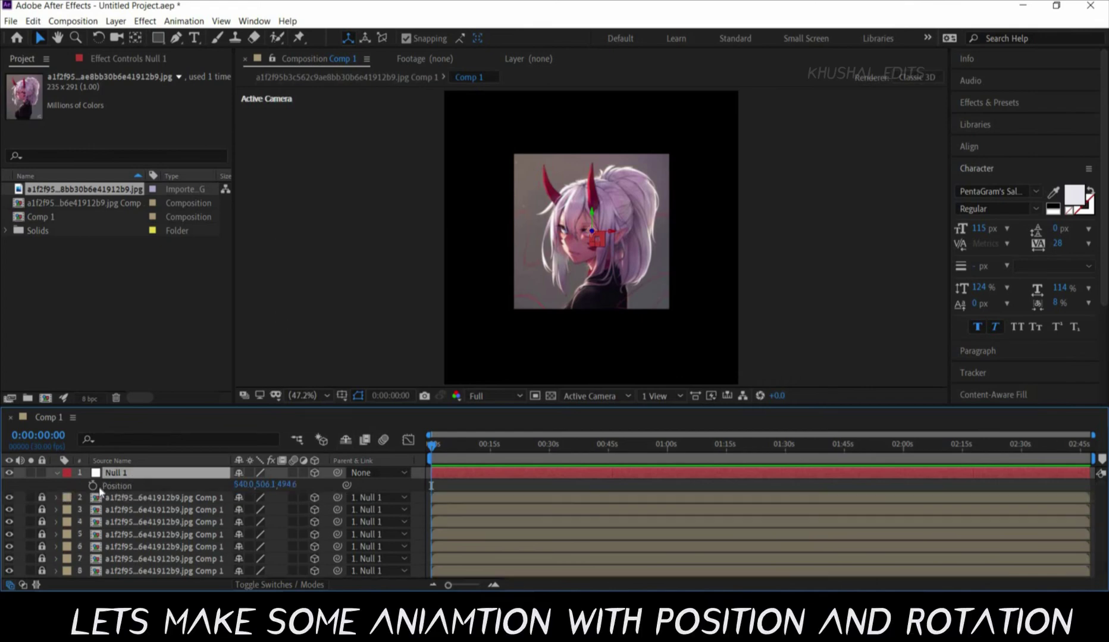
{"action": "left_click", "coordinate": [93, 486]}
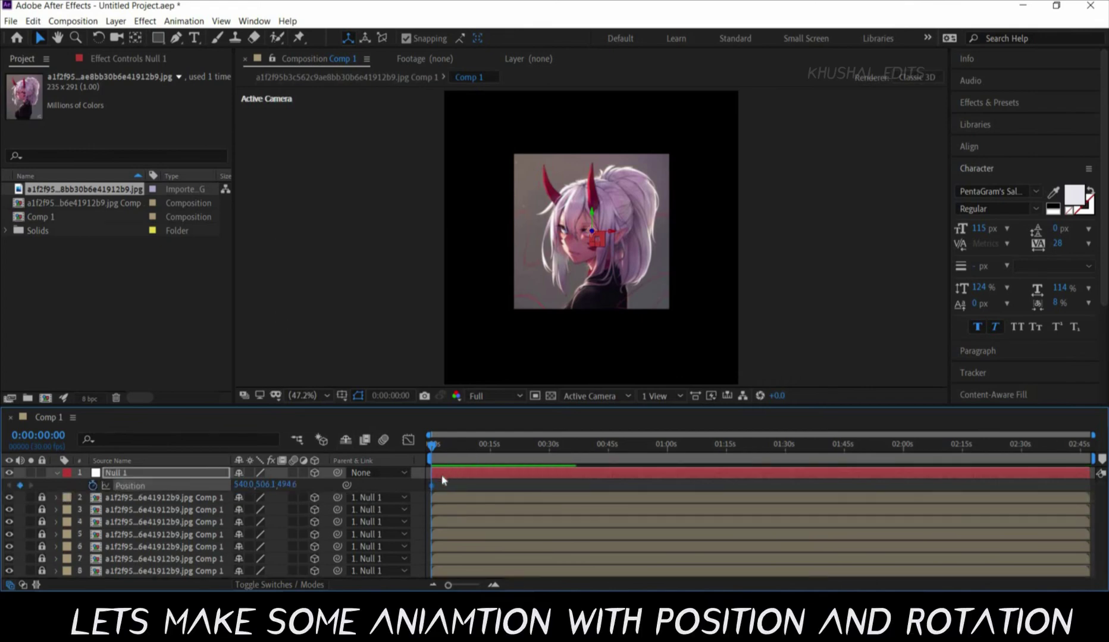
{"action": "left_click_drag", "start_coordinate": [433, 486], "coordinate": [461, 485]}
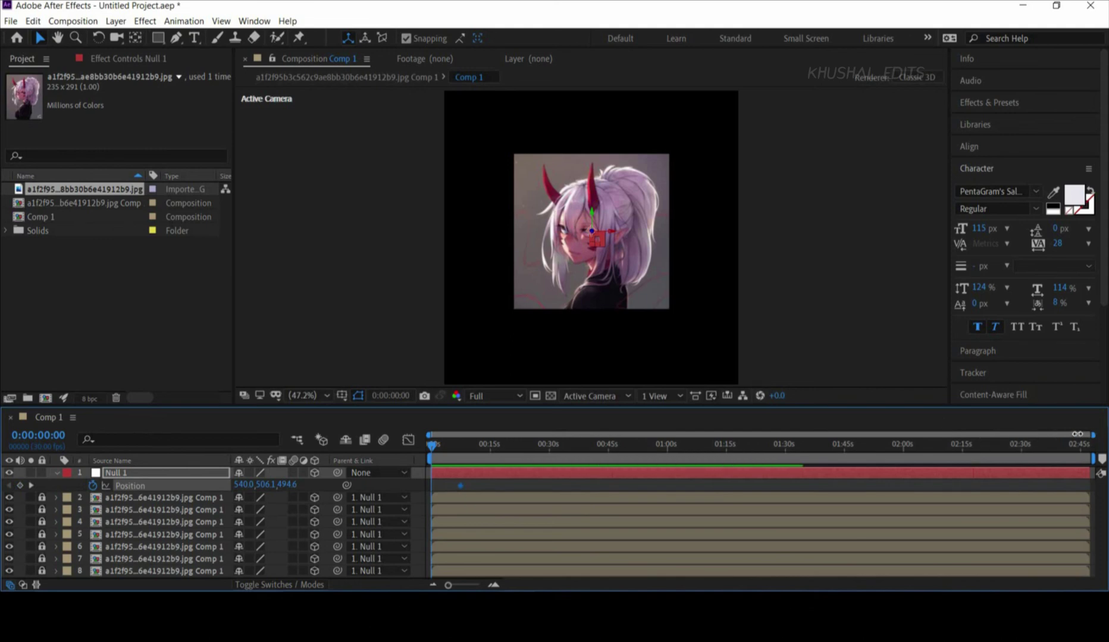
{"action": "scroll", "coordinate": [556, 469], "scroll_direction": "up", "scroll_amount": 5}
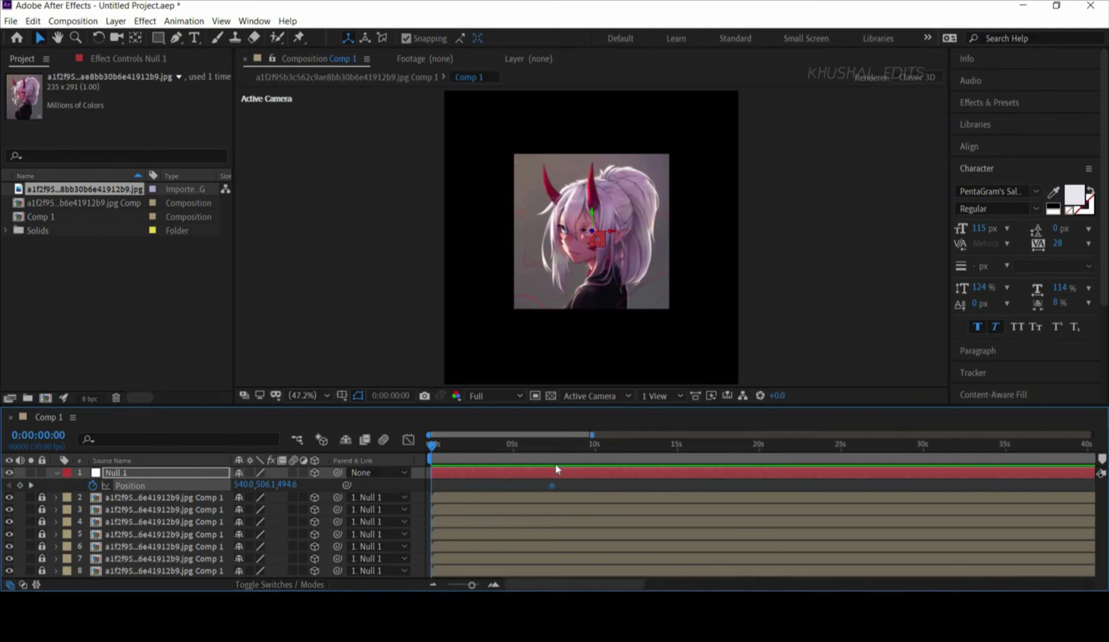
{"action": "scroll", "coordinate": [557, 470], "scroll_direction": "up", "scroll_amount": 1}
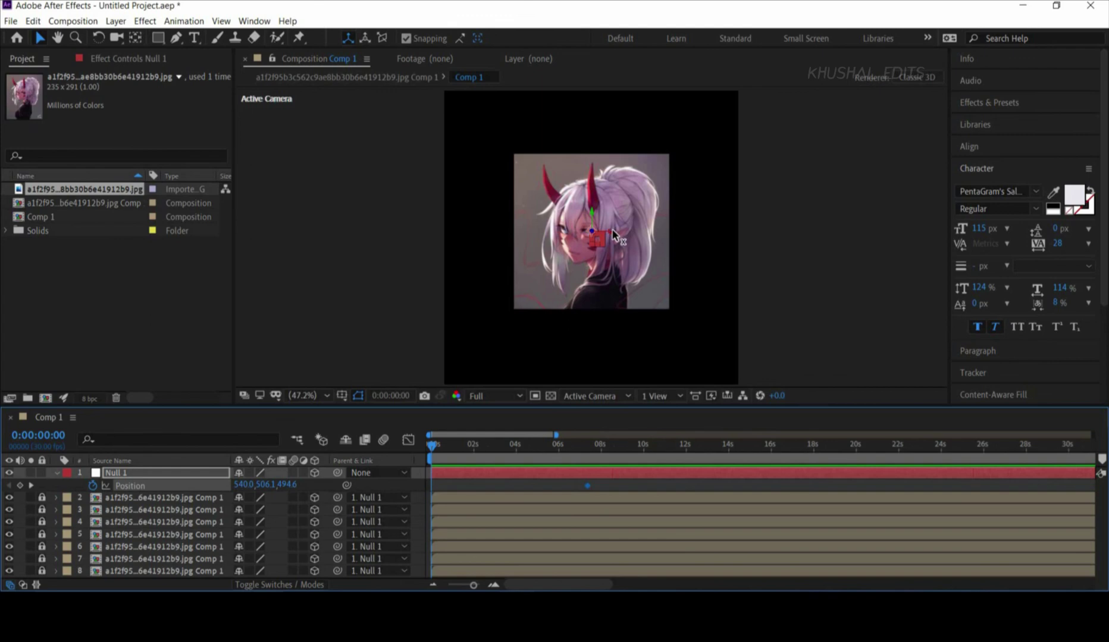
{"action": "left_click_drag", "start_coordinate": [614, 238], "coordinate": [863, 205]}
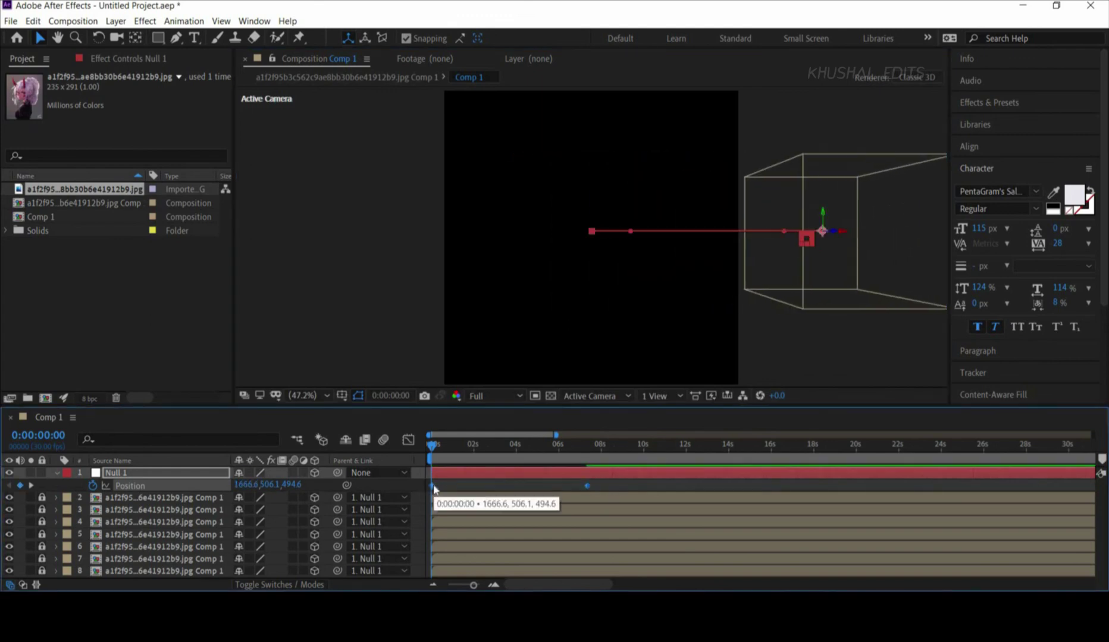
- Ease the cube's slide-in speed curve in the Graph Editor
{"action": "key", "text": "shift+F3"}
{"action": "left_click_drag", "start_coordinate": [458, 548], "coordinate": [507, 548]}
{"action": "key", "text": "shift+F3"}
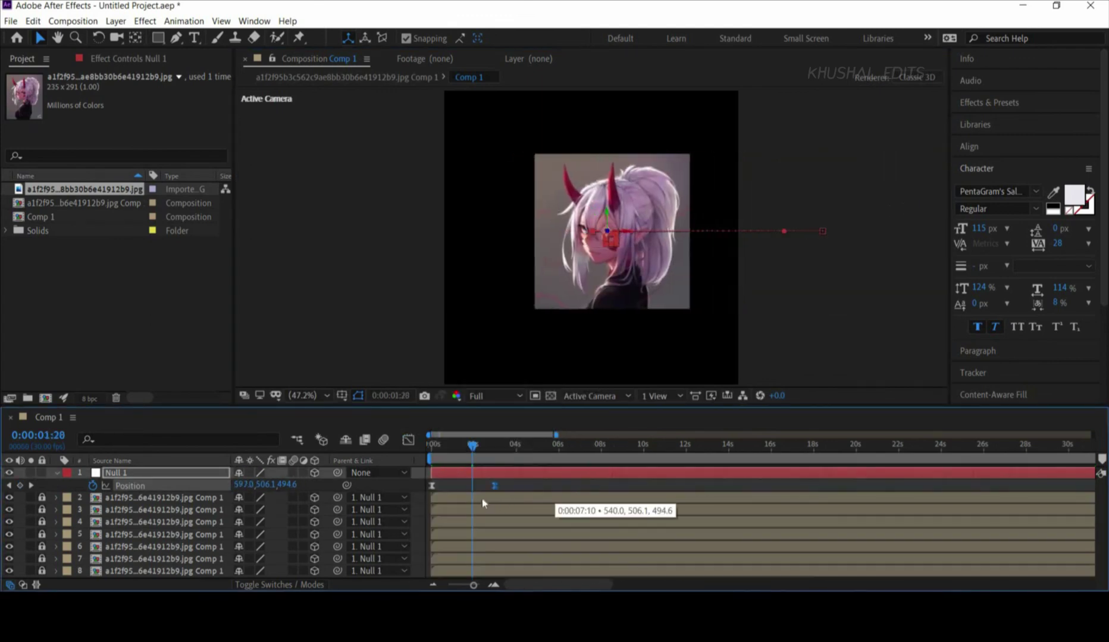
{"action": "key", "text": "r"}
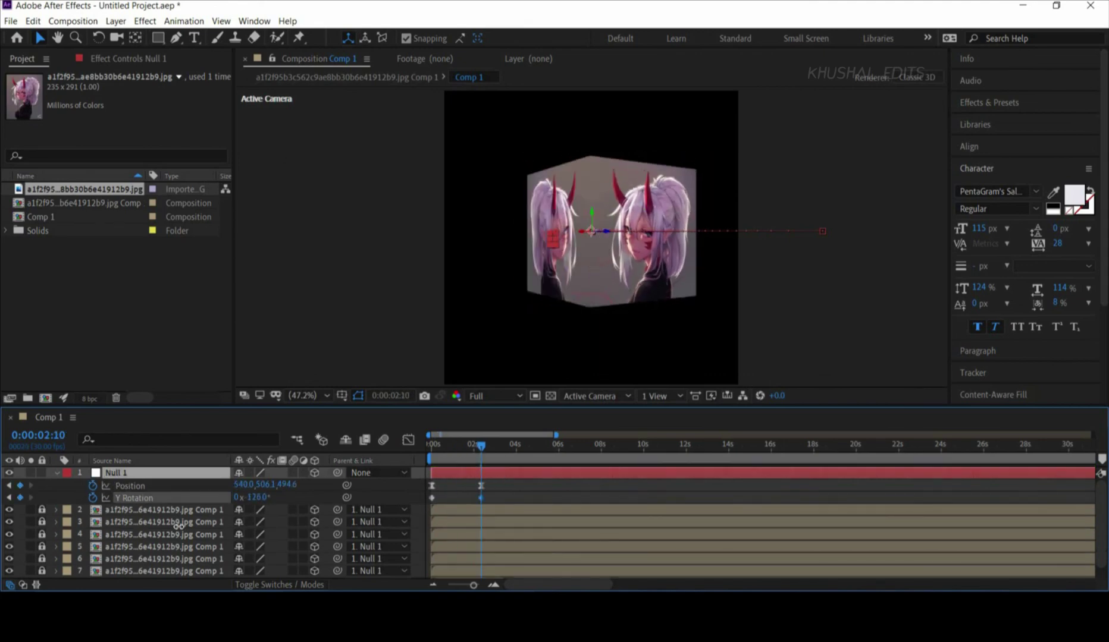